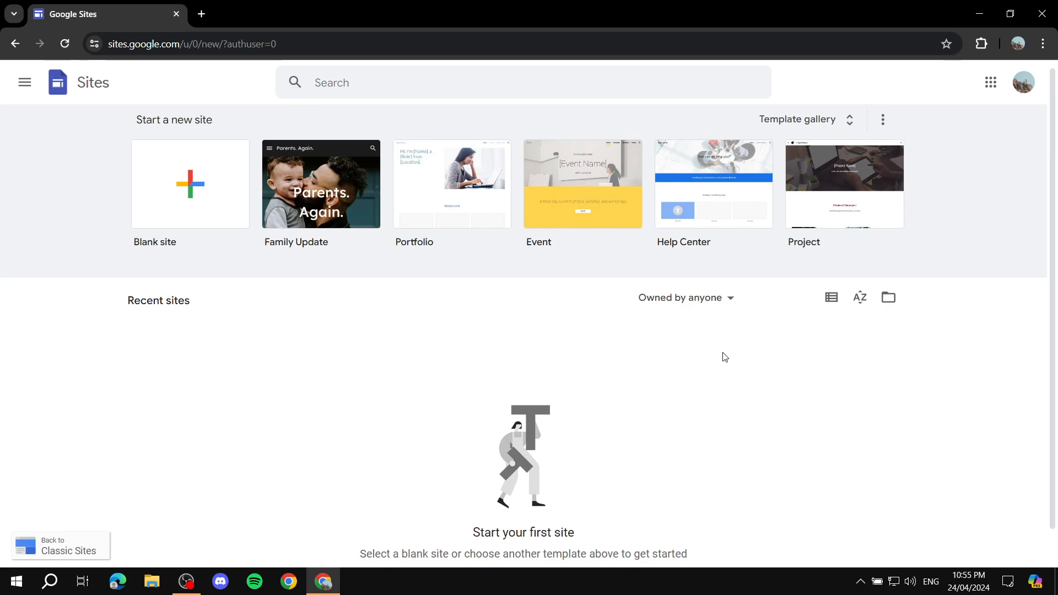
Create a new blank site, dismiss the template suggestion, and name the site "My Blog"
scroll(706, 366, "down", 1)
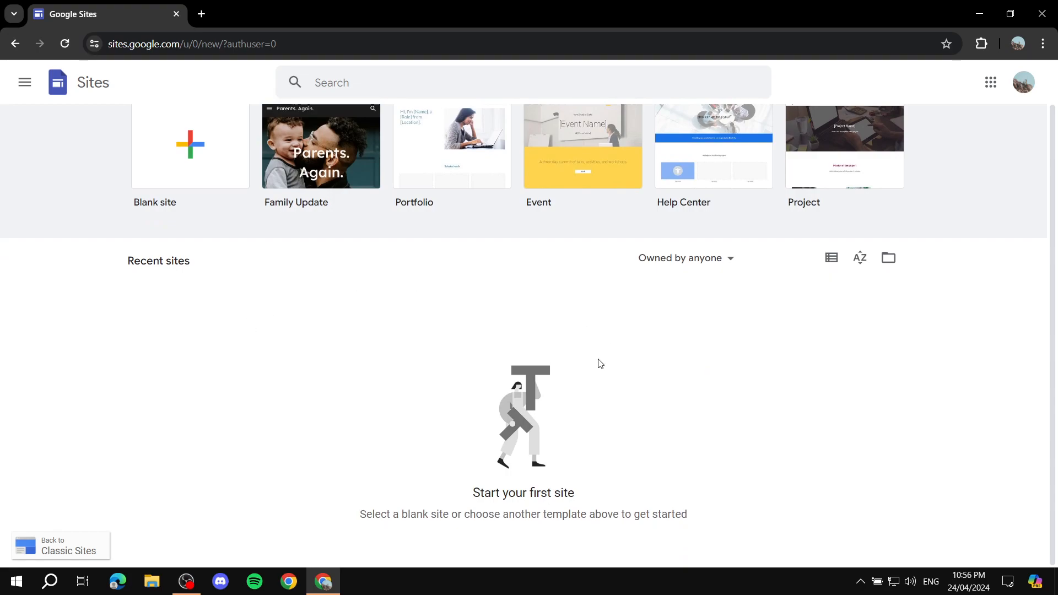
scroll(599, 329, "up", 1)
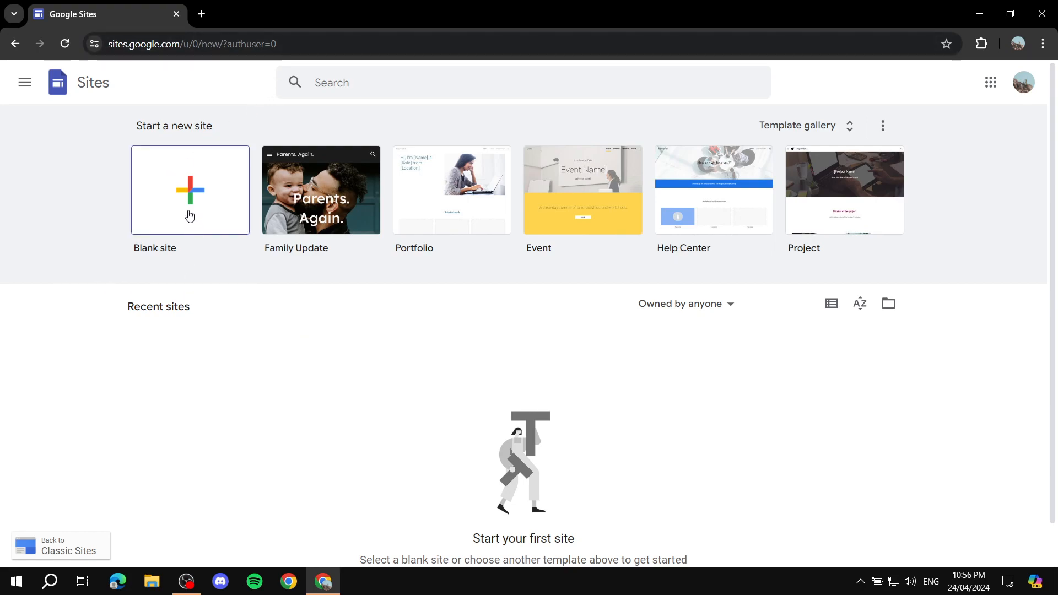
left_click(204, 183)
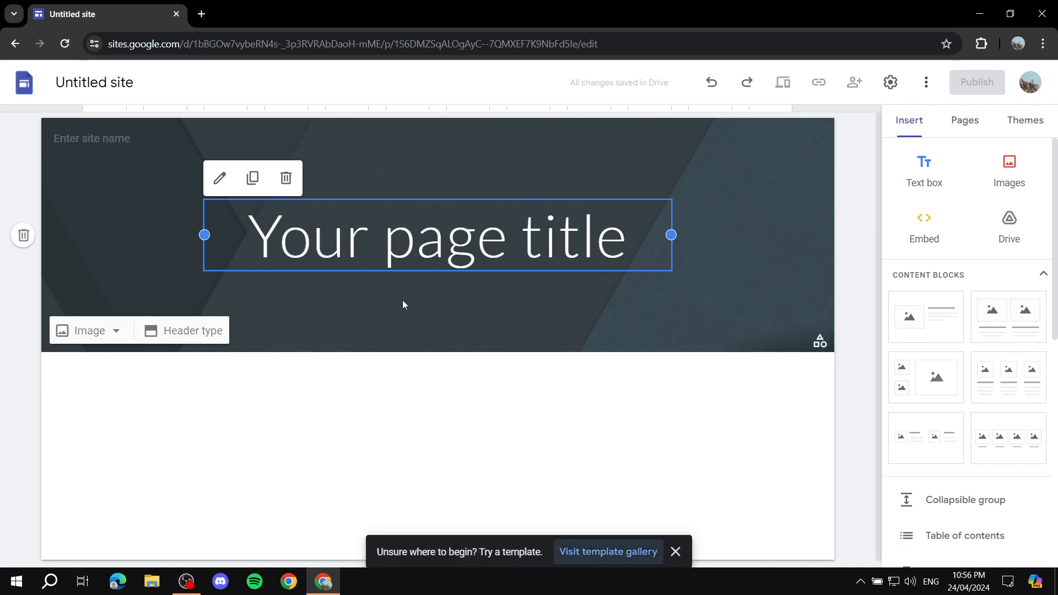
left_click(676, 552)
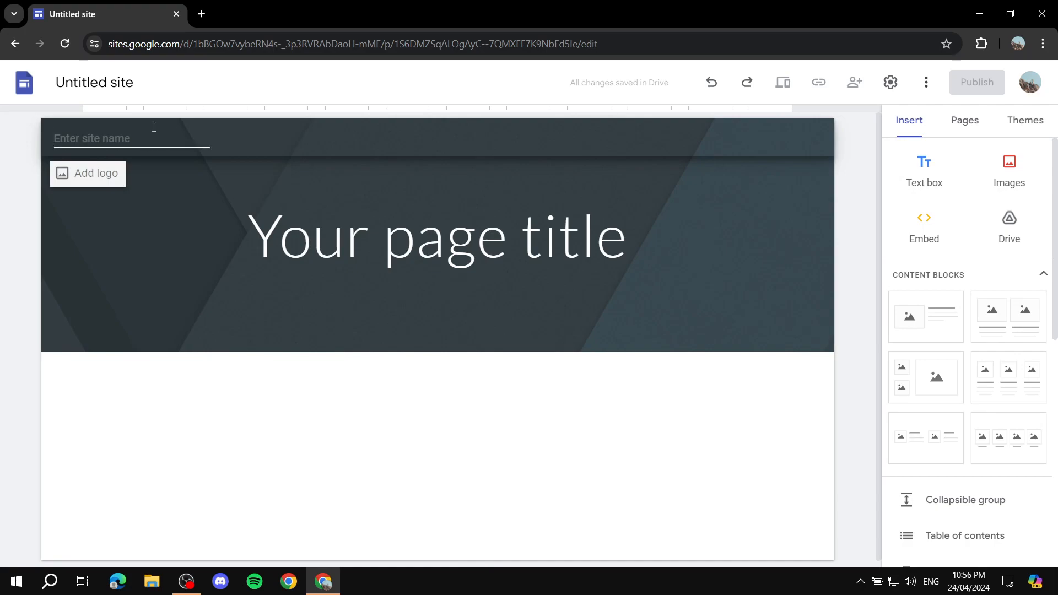
type("My Blog")
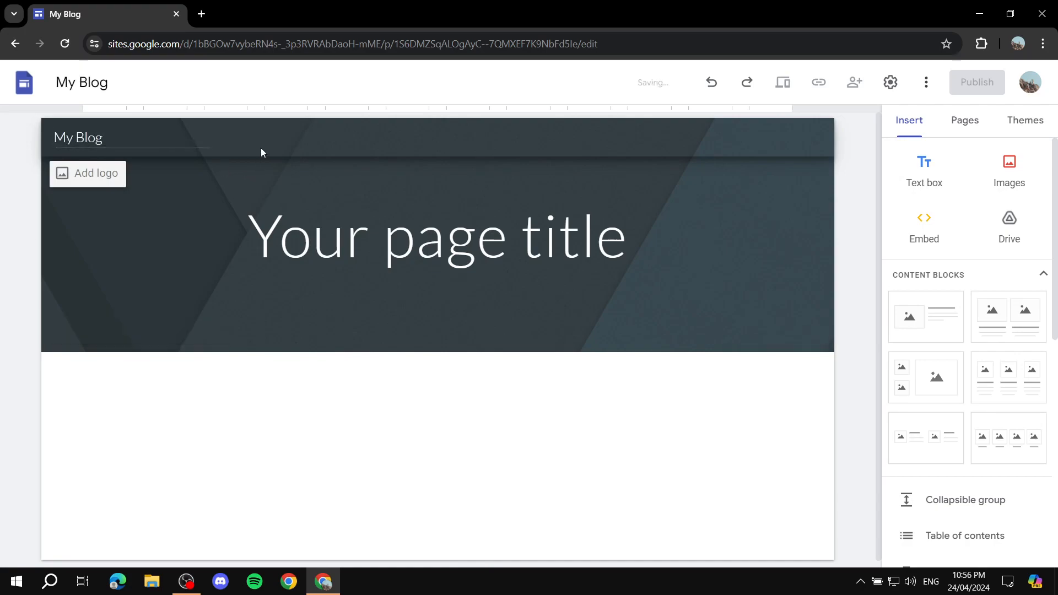
Replace the placeholder page title with "Colors" and make it bold and italic
left_click(424, 257)
left_click_drag(629, 243, 251, 227)
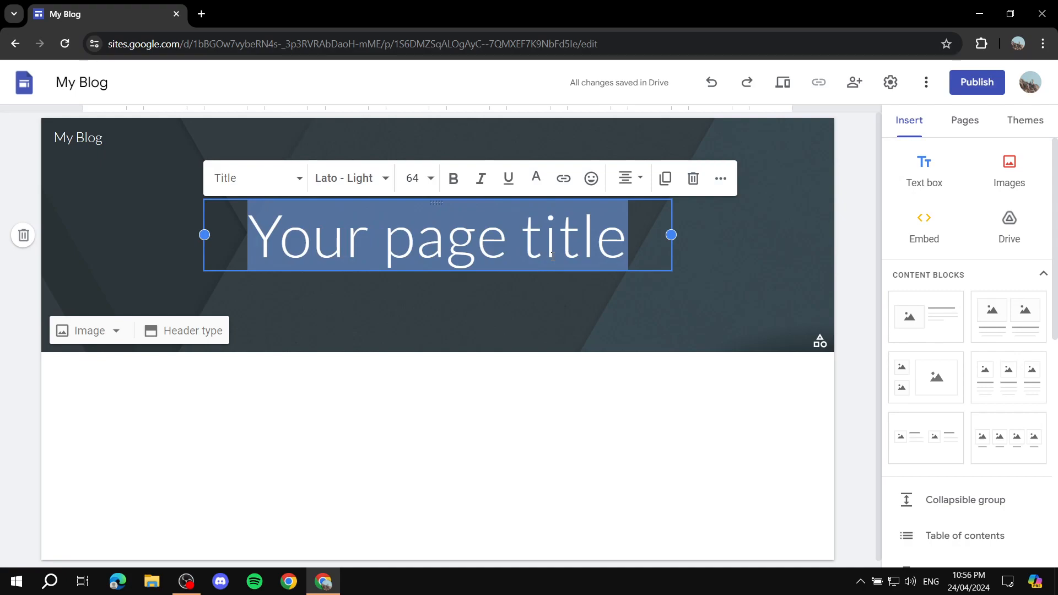
type("Colors")
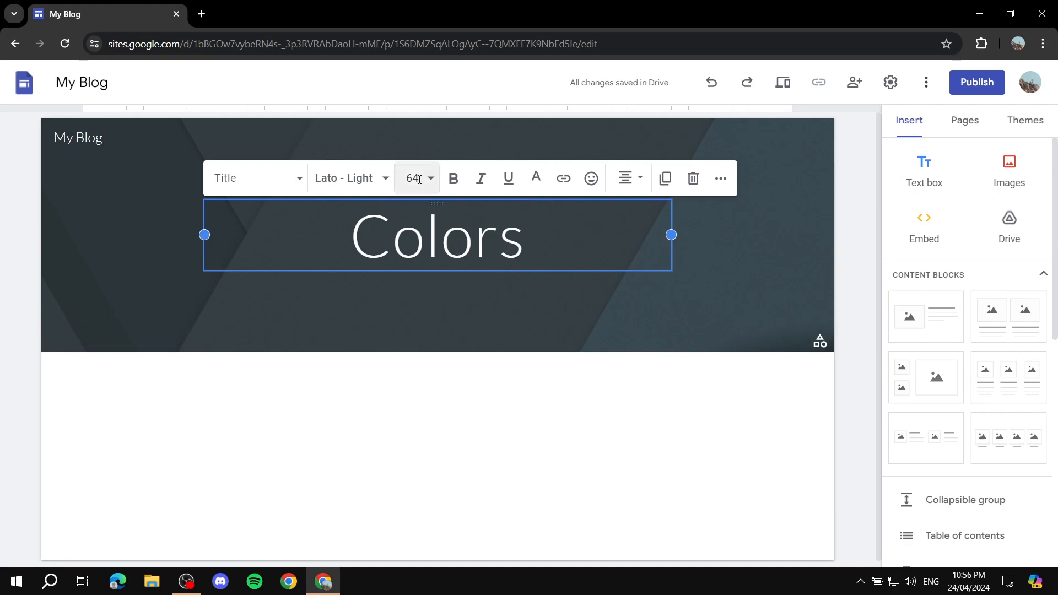
key("ctrl+a")
left_click(455, 182)
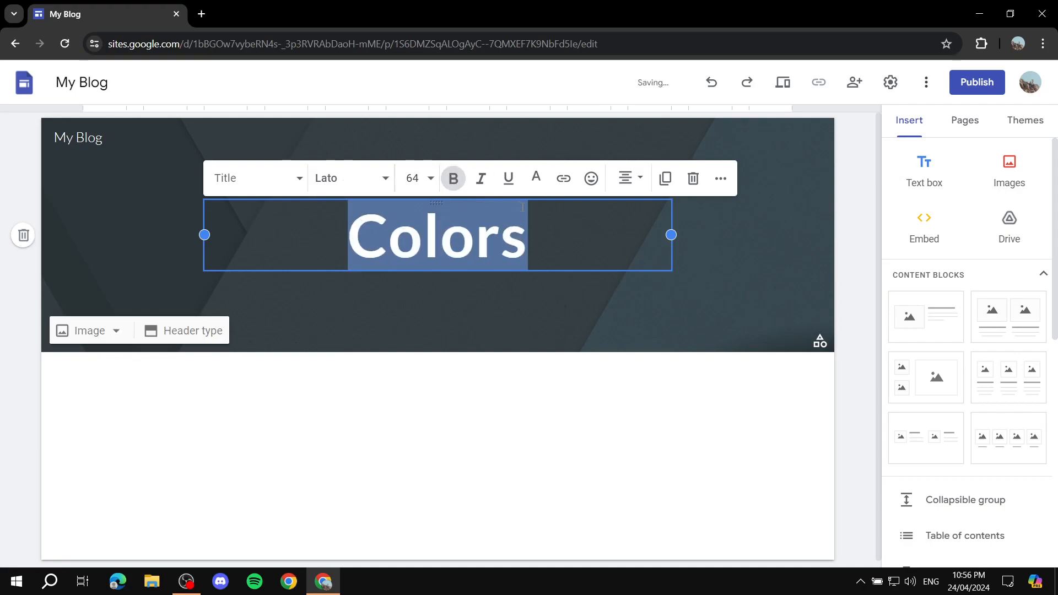
left_click(480, 180)
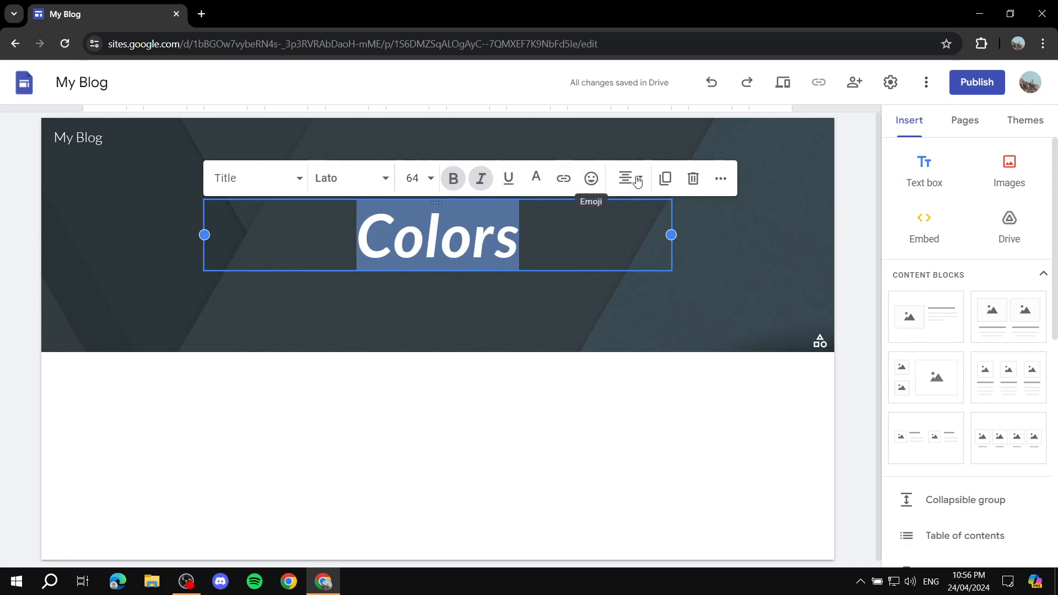
Set the text color of the "Colors" title to black
left_click(536, 178)
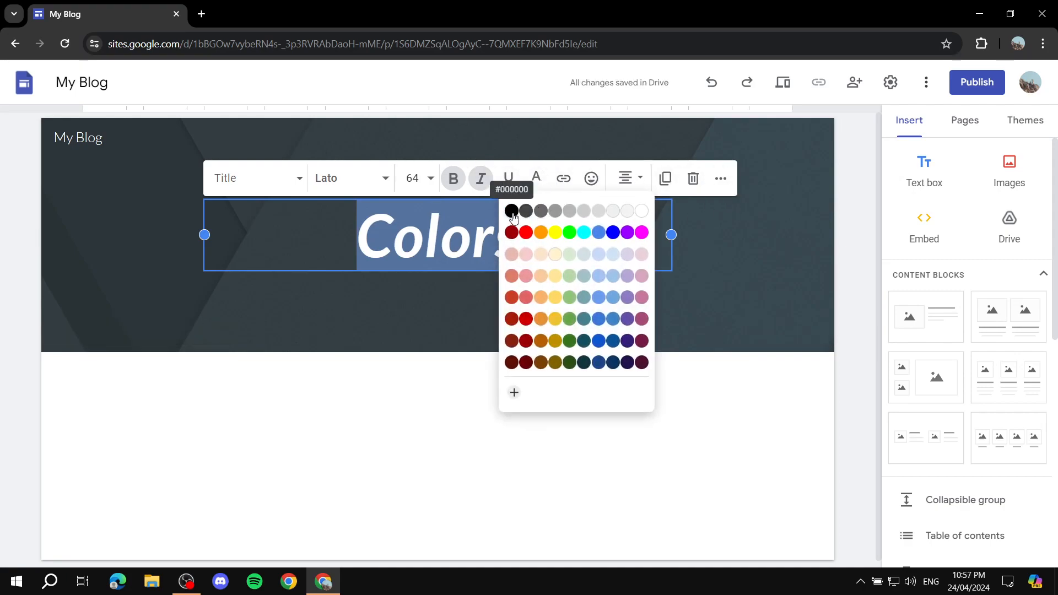
left_click(456, 240)
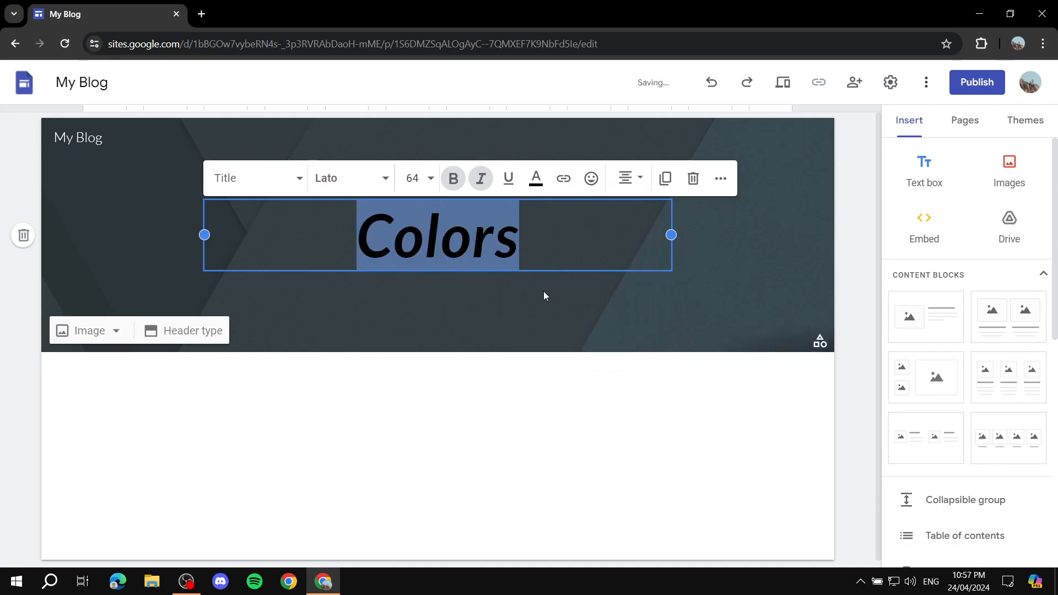
left_click(560, 298)
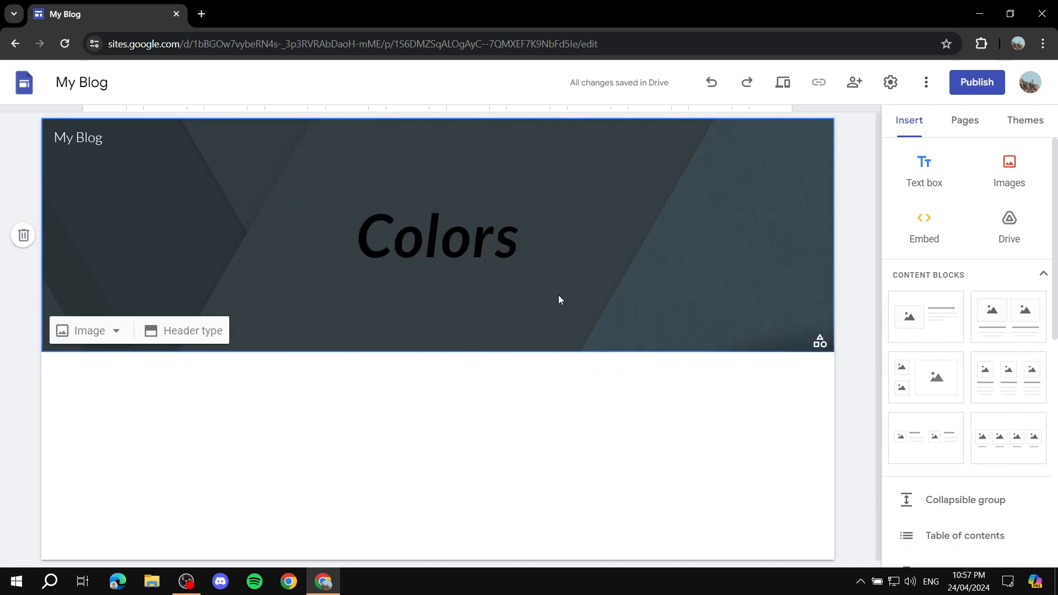
left_click(530, 245)
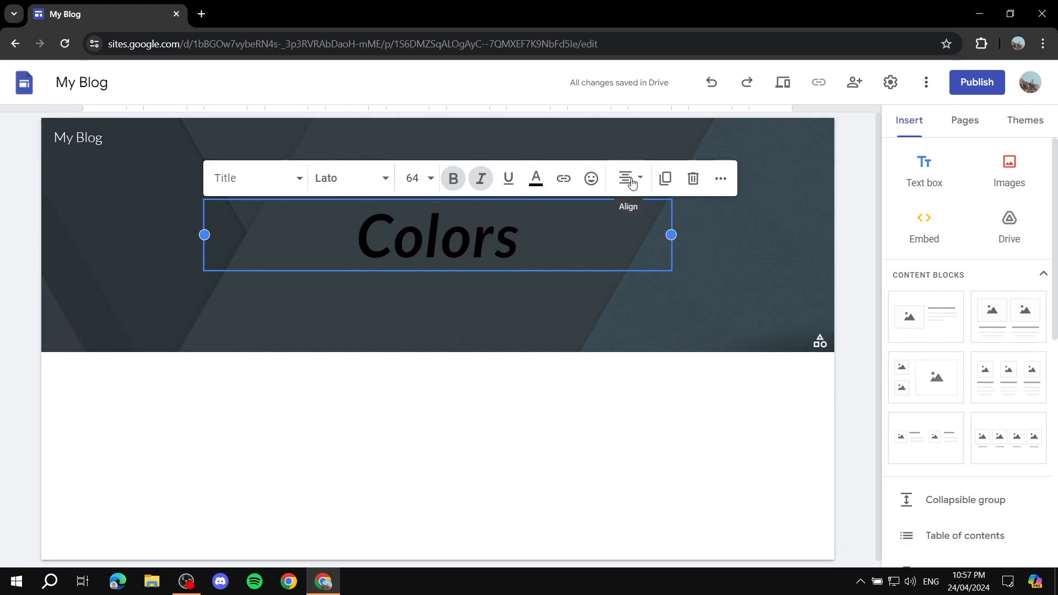
left_click(490, 295)
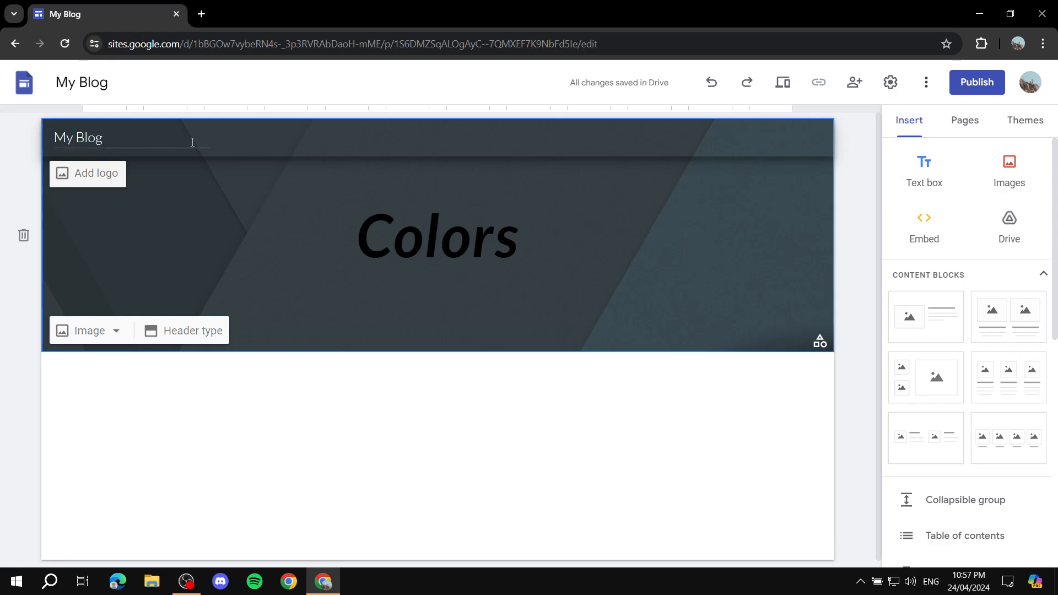
Try Tutorial.png as the site logo, remove it again, and leave the brand image settings
left_click(96, 174)
left_click(515, 309)
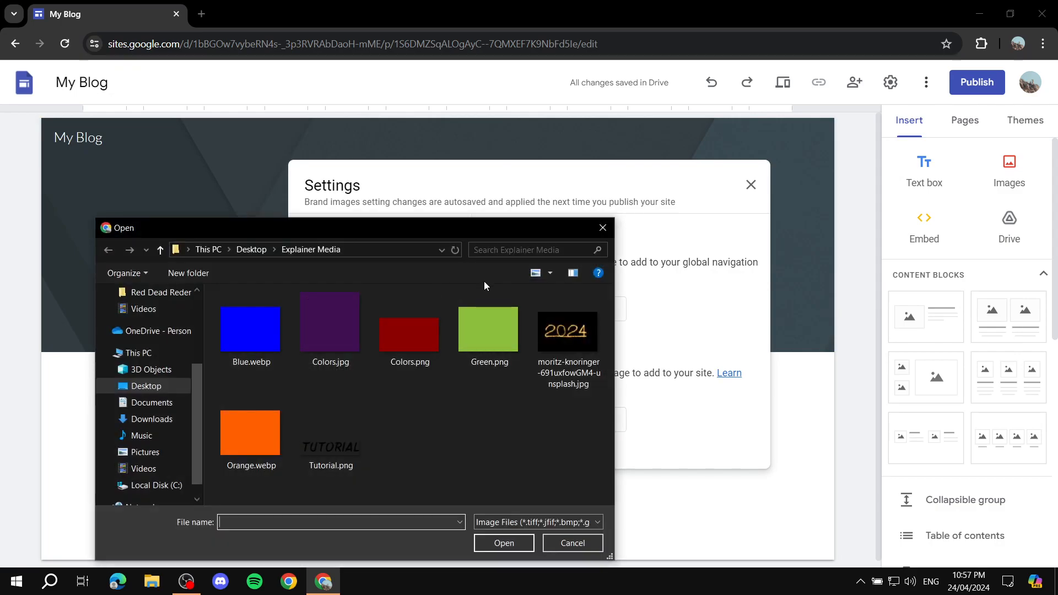
double_click(338, 435)
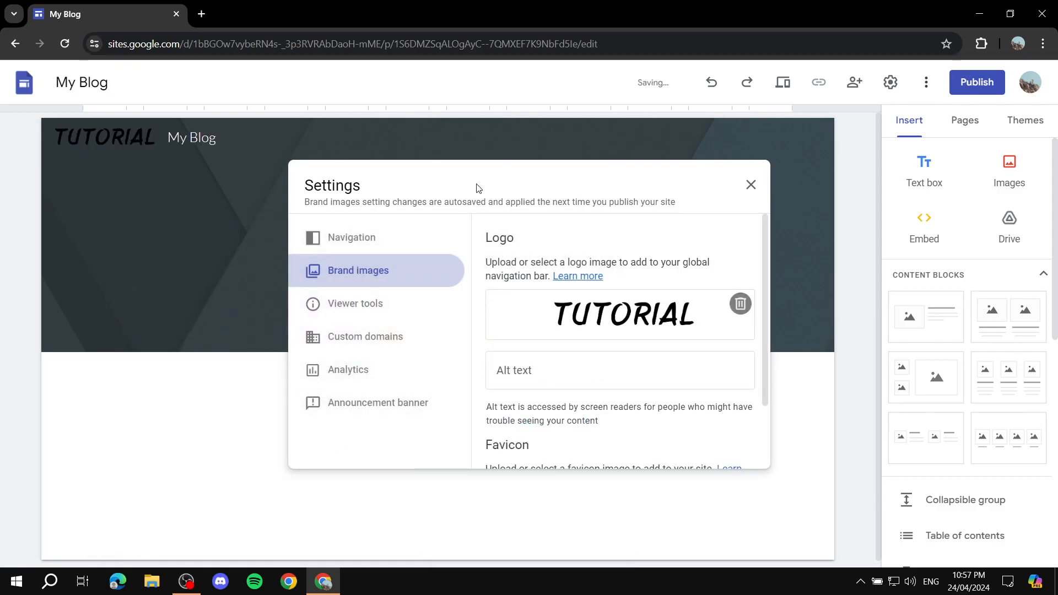
left_click(743, 306)
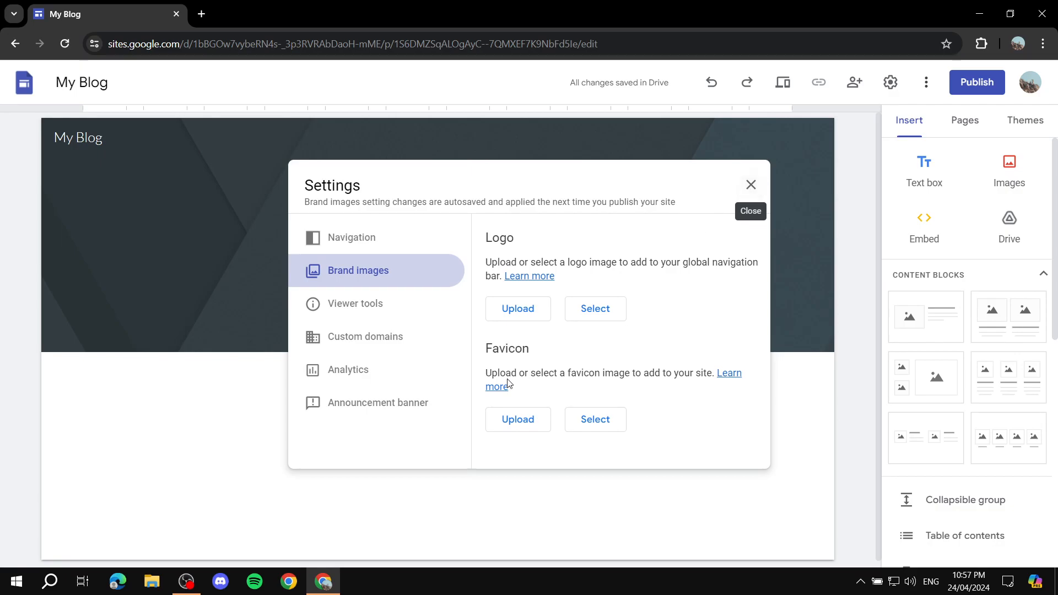
left_click(749, 184)
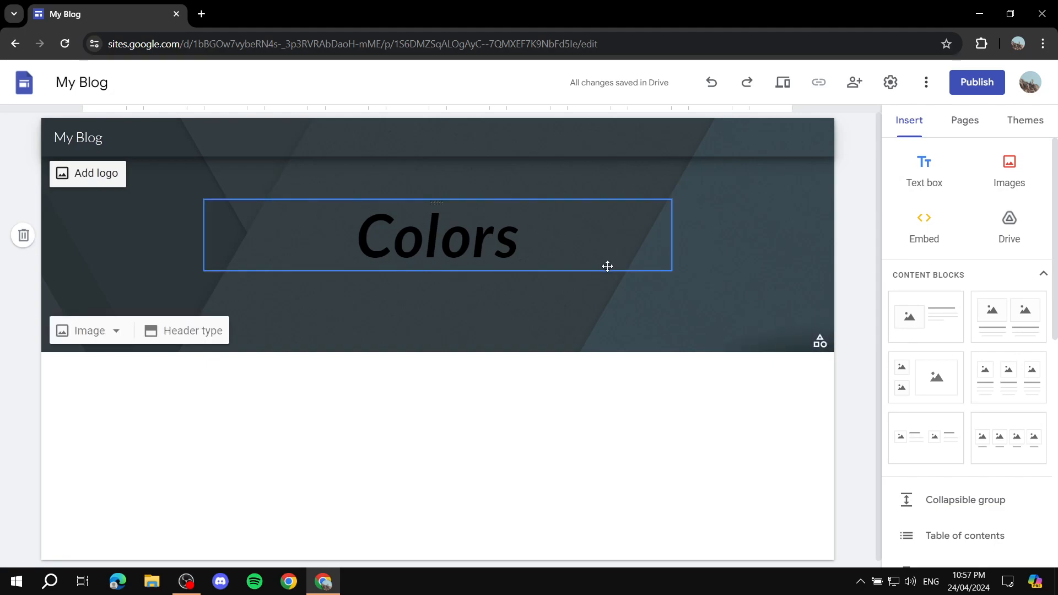
Upload the 2024 sparkler photo from the Explainer Media folder as the header background image
left_click(102, 336)
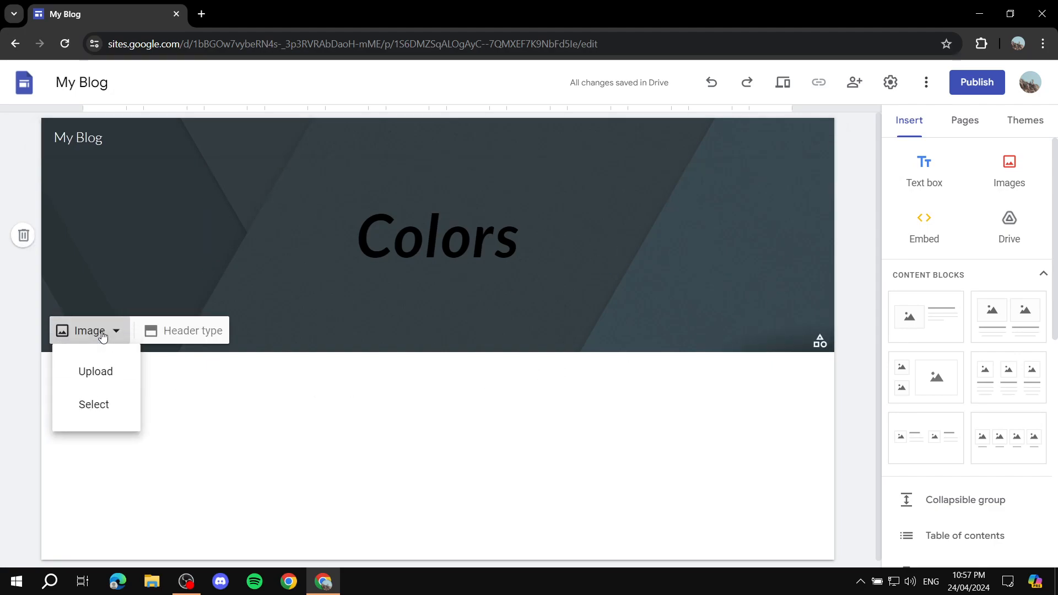
left_click(98, 367)
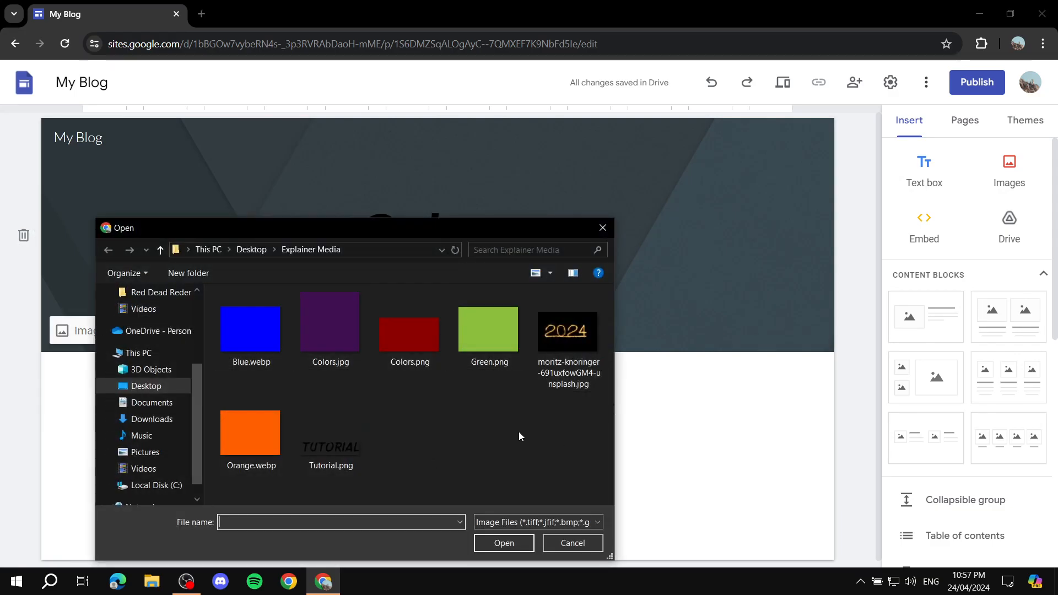
double_click(570, 336)
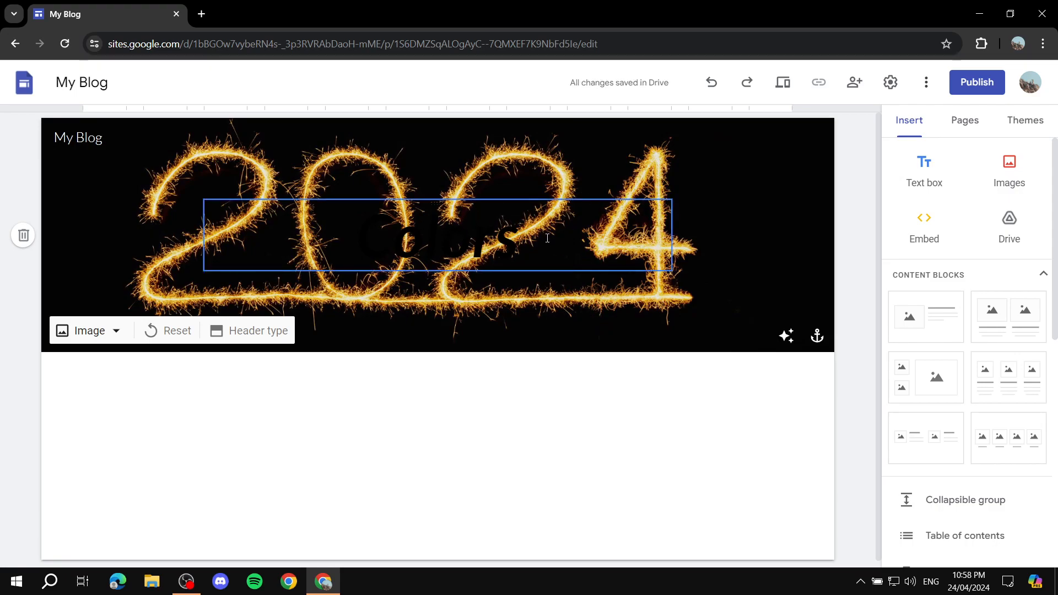
Set the text color of the "Colors" title in the header to white
left_click_drag(546, 237, 119, 308)
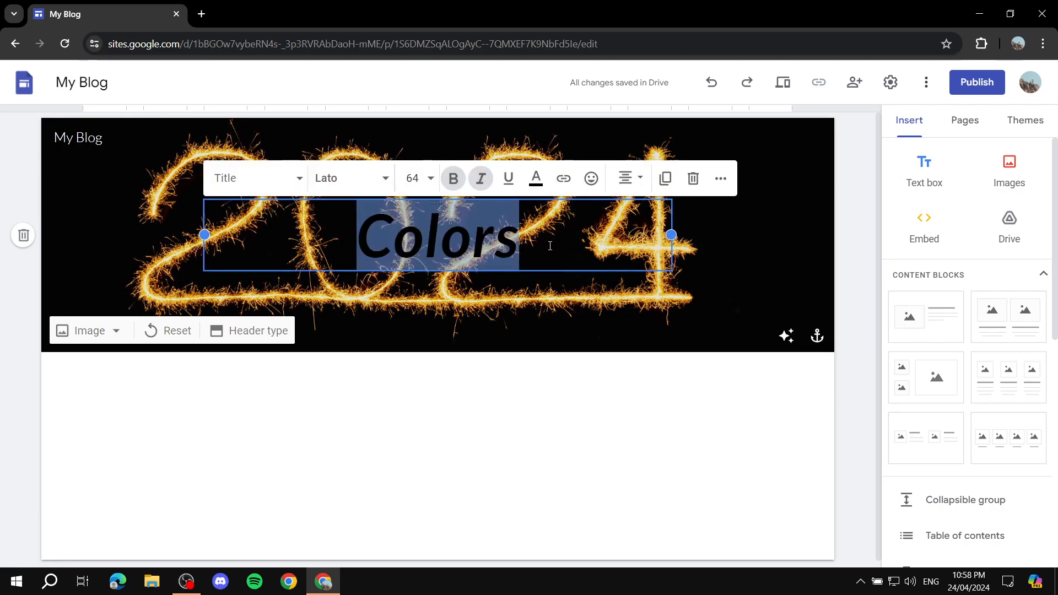
left_click(538, 179)
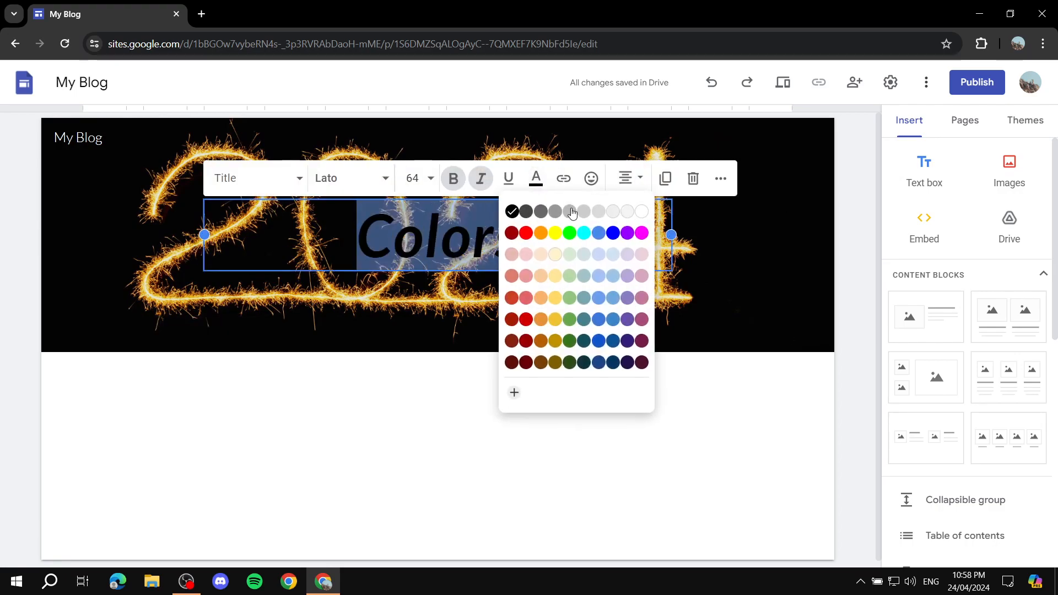
left_click(642, 216)
left_click(565, 338)
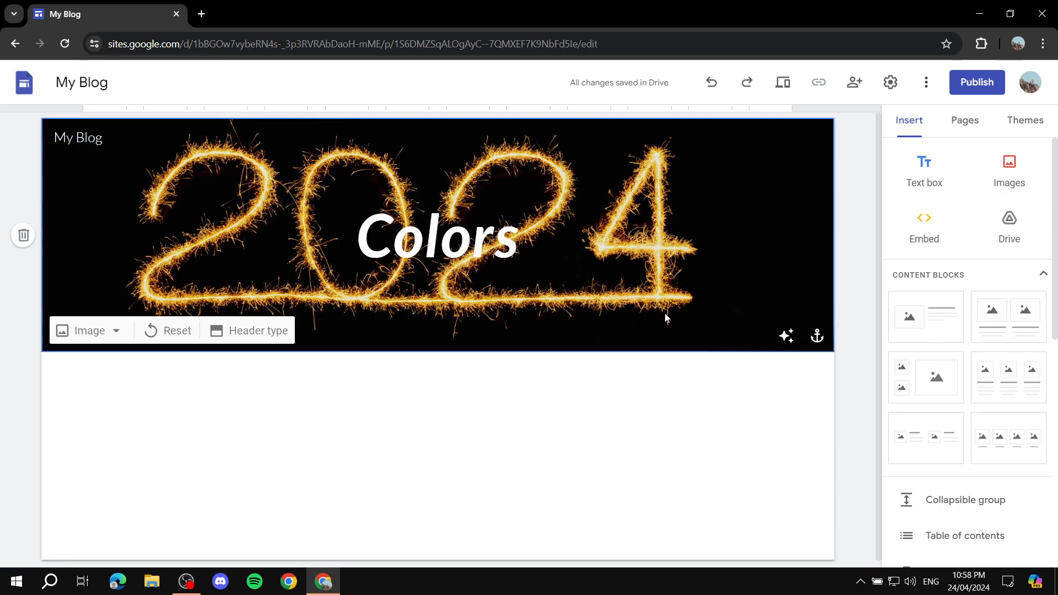
Add the content block with four captioned images below the header and upload Colors.jpg into its first image placeholder
scroll(412, 339, "down", 1)
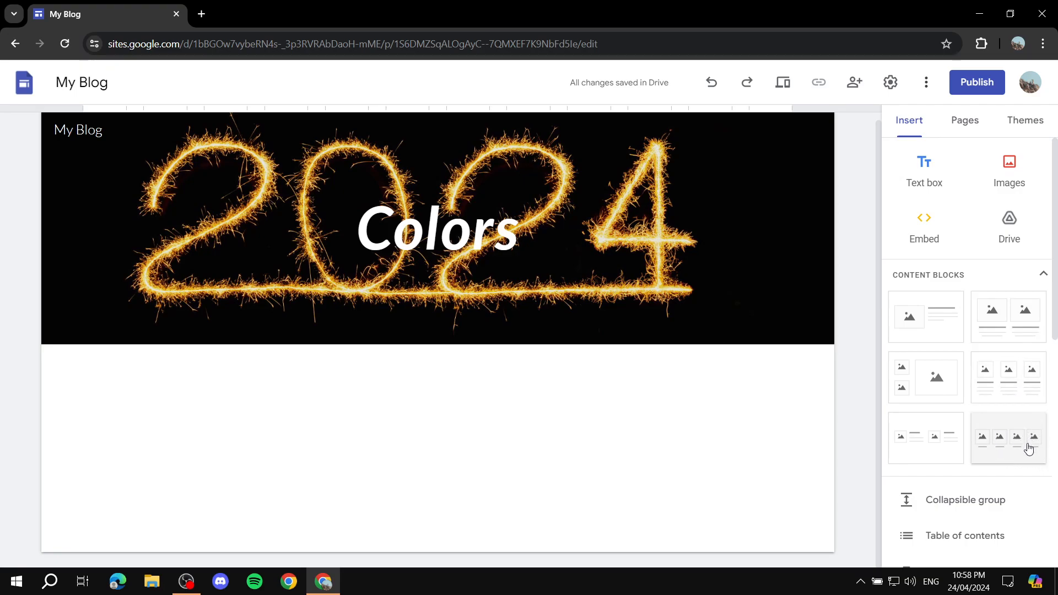
left_click_drag(1023, 445, 576, 441)
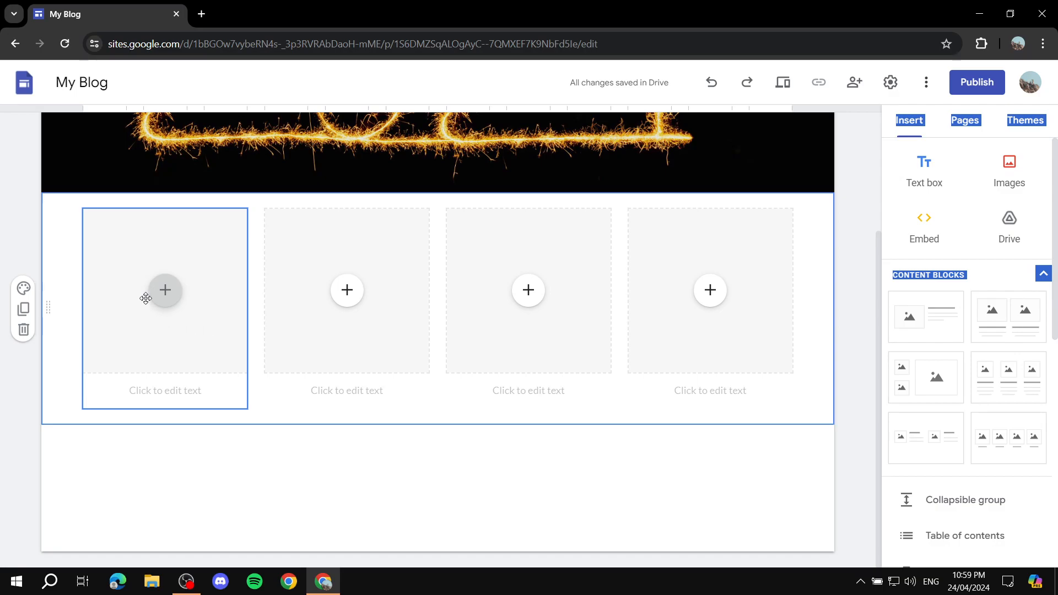
left_click(163, 295)
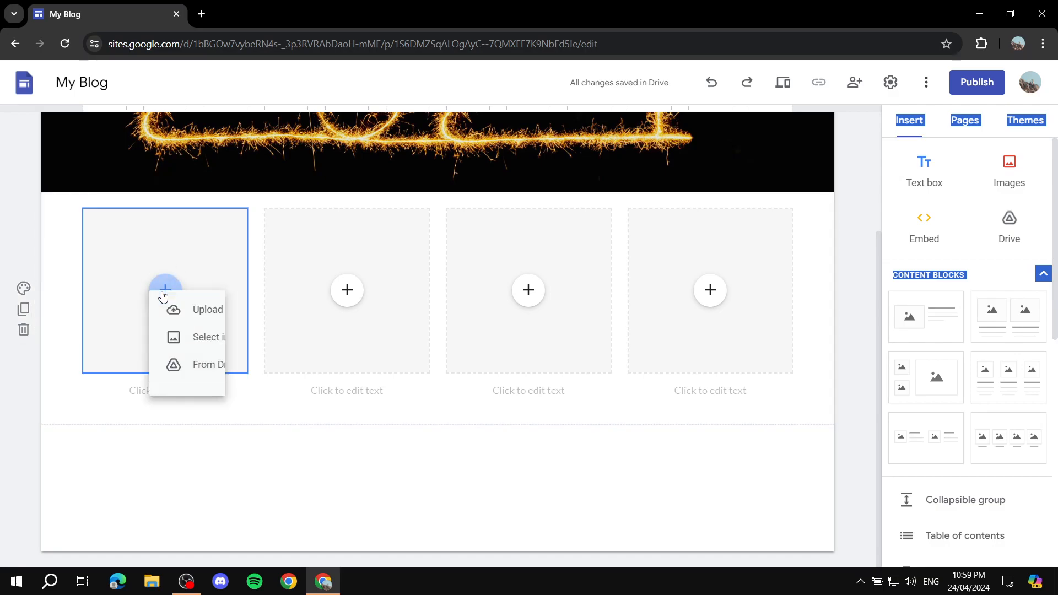
left_click(217, 338)
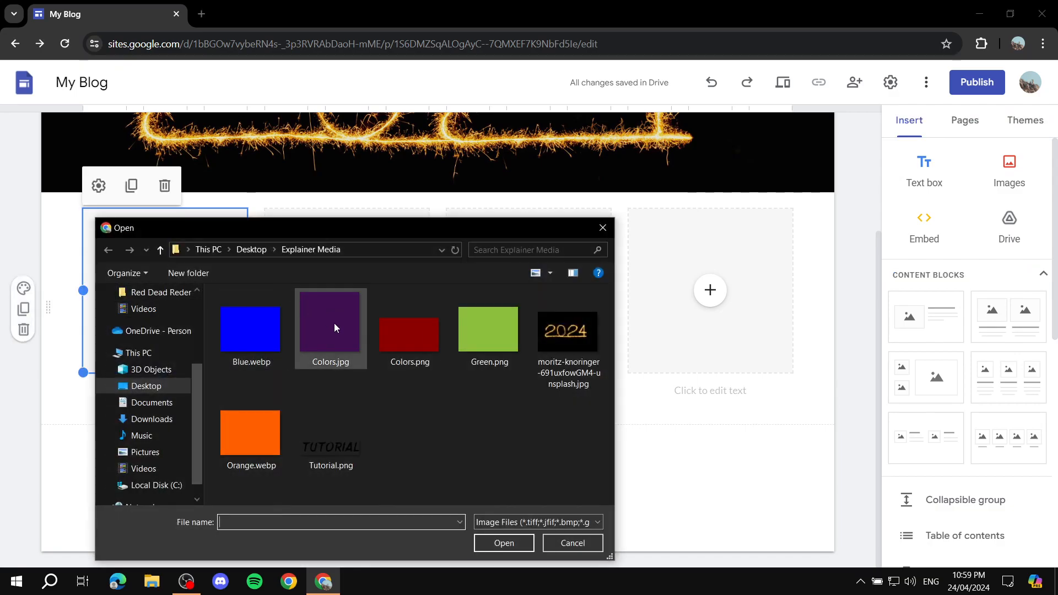
double_click(329, 327)
Caption the first image "Purple" and format the caption as bold at font size 14
left_click(190, 393)
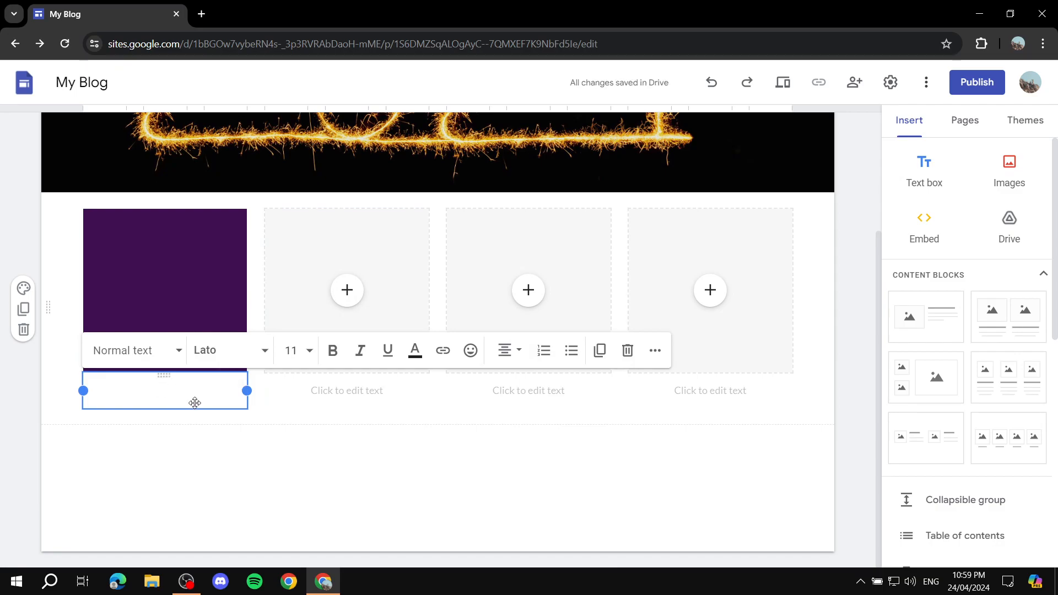
type("Purple")
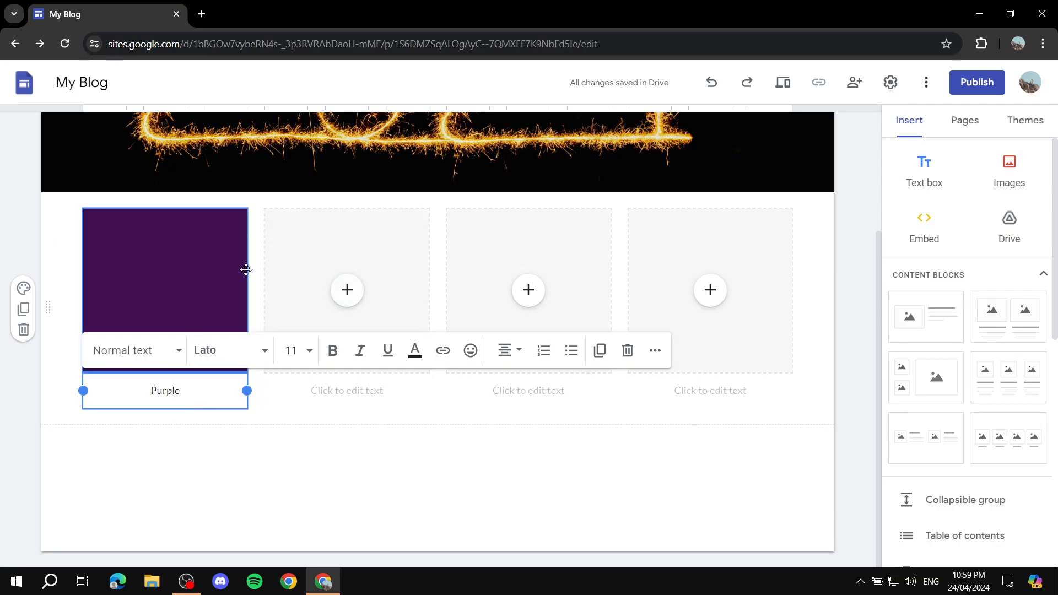
double_click(194, 384)
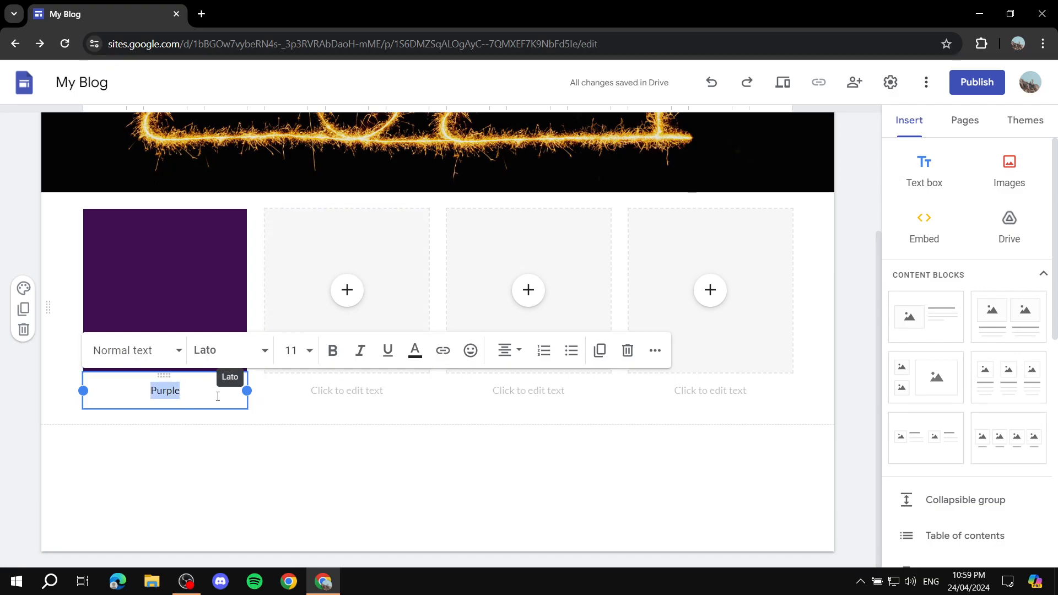
left_click(333, 351)
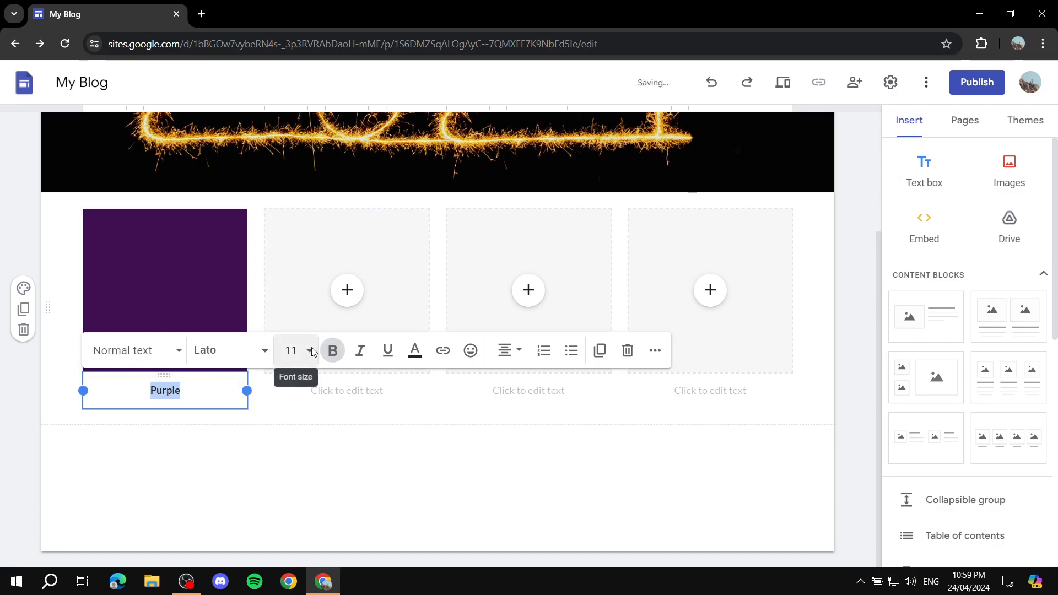
left_click(310, 351)
left_click(295, 272)
Add the text "This is a blog post about purple. Read More.." under the "Purple" caption, separated from it by a blank line
left_click(194, 386)
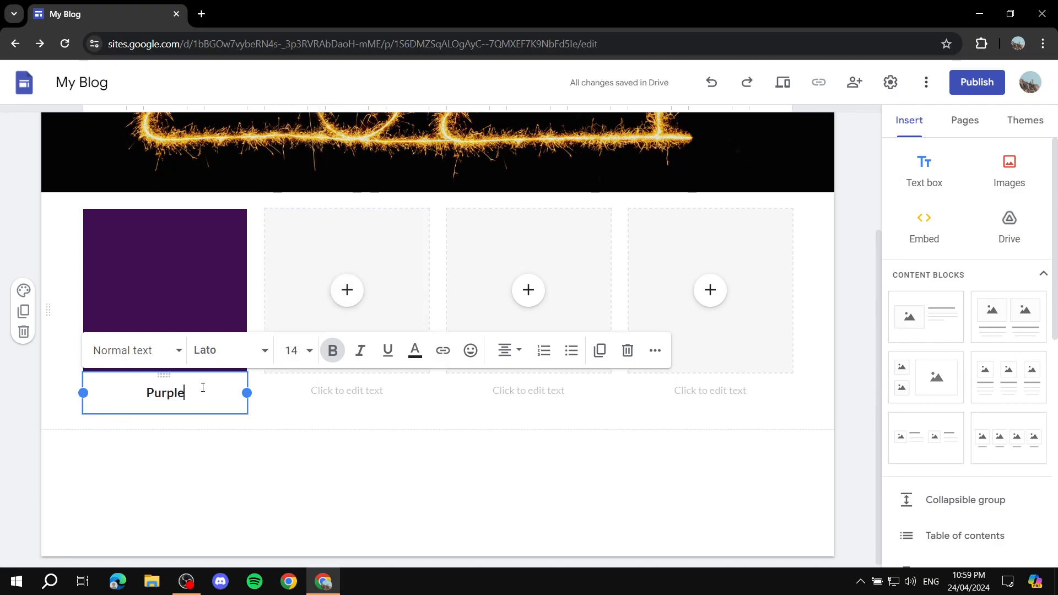
key("Return")
type("\\")
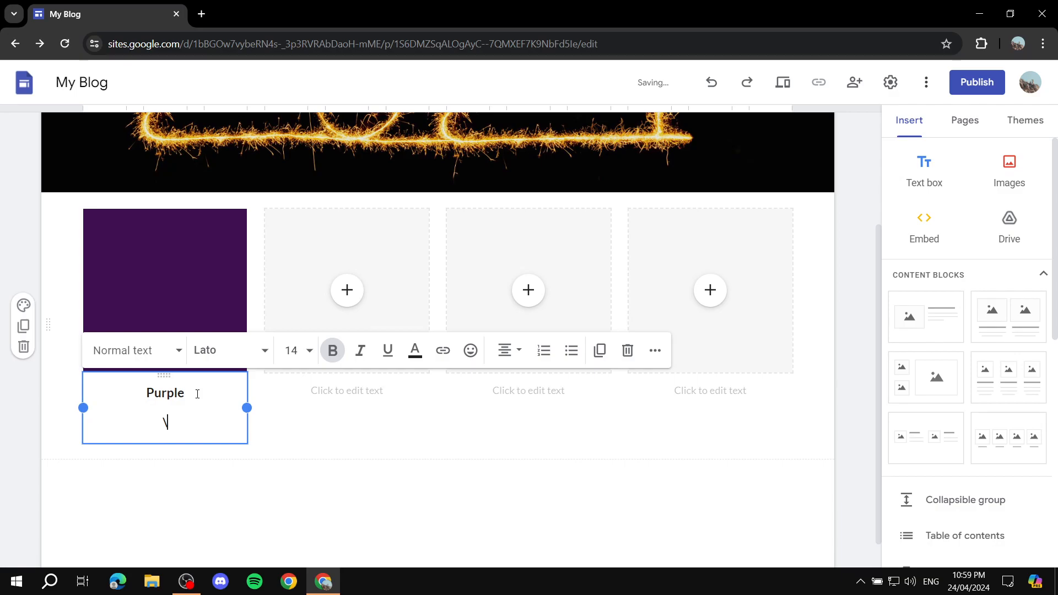
key("BackSpace")
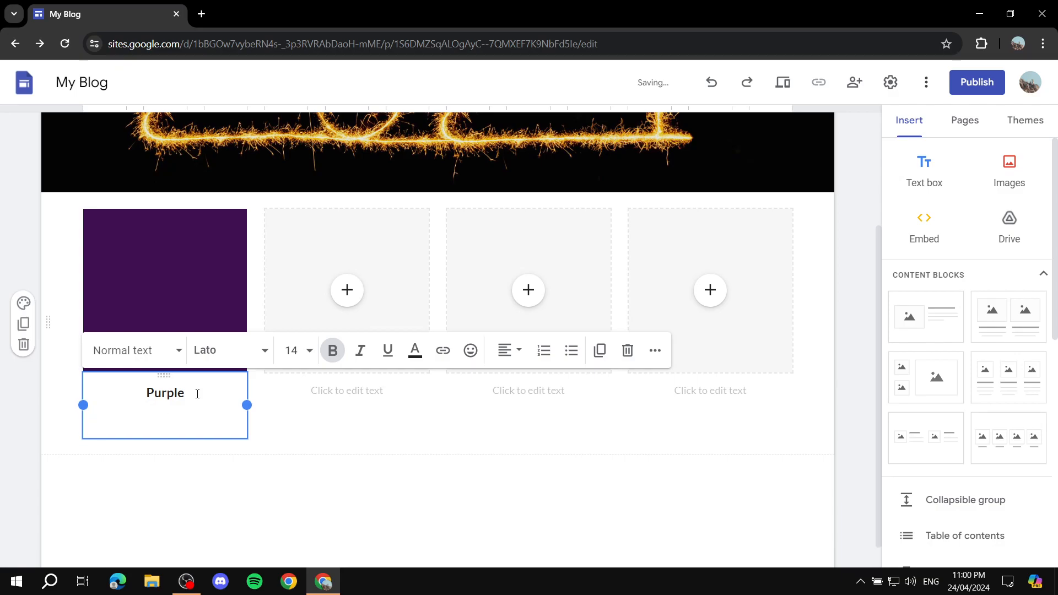
key("Return")
key("Return")
key("Return")
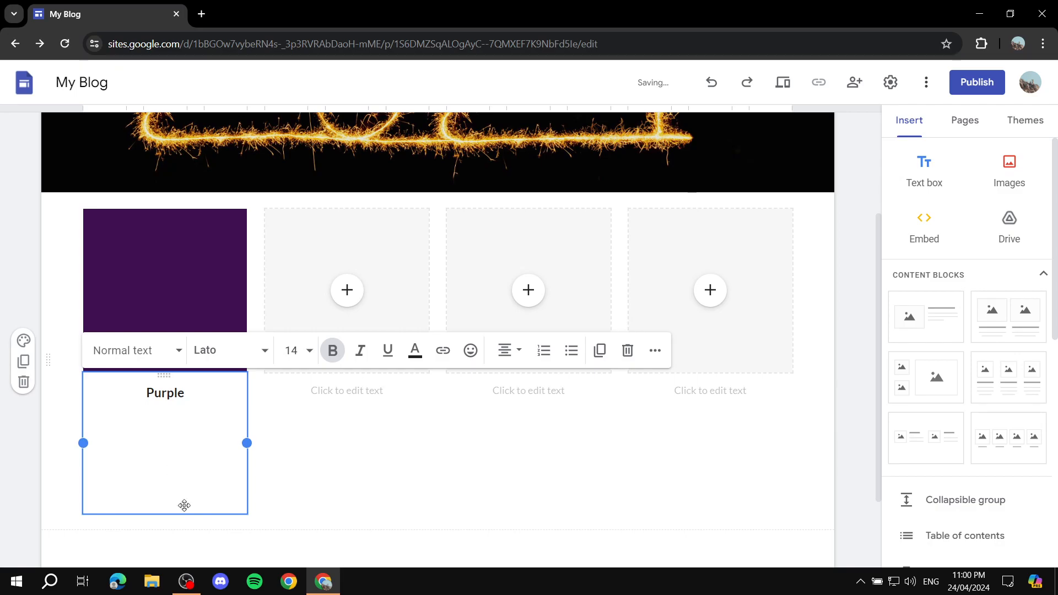
key("BackSpace")
key("BackSpace")
key("BackSpace")
key("Return")
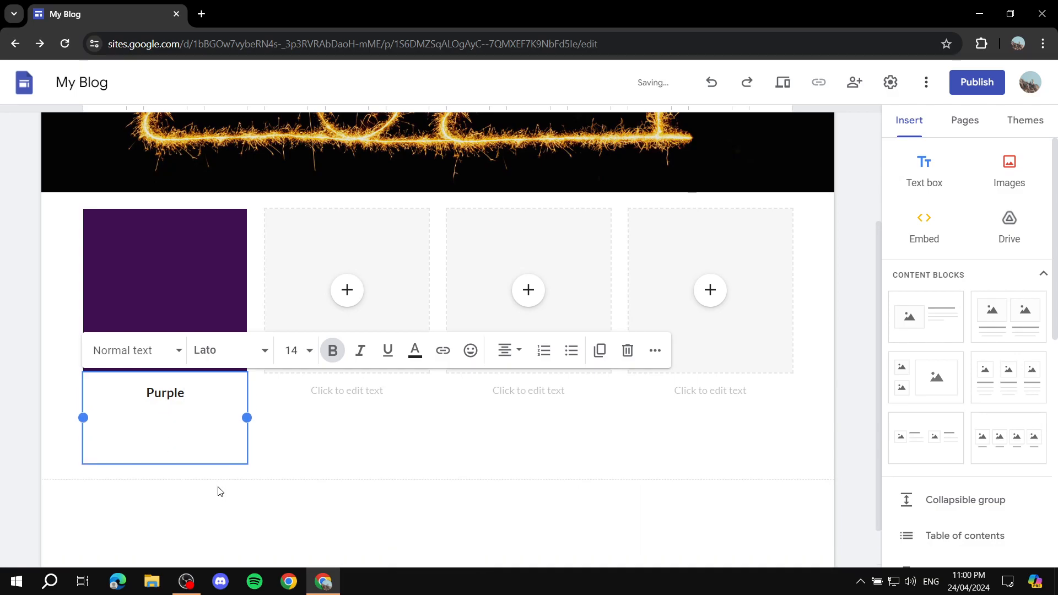
type("Thi")
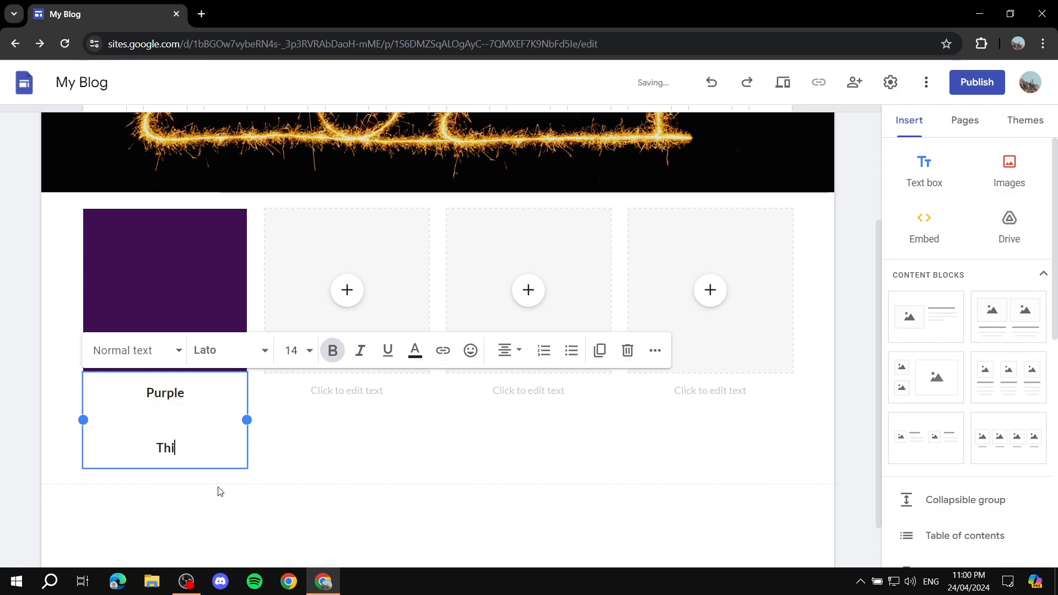
type("s is a blog post")
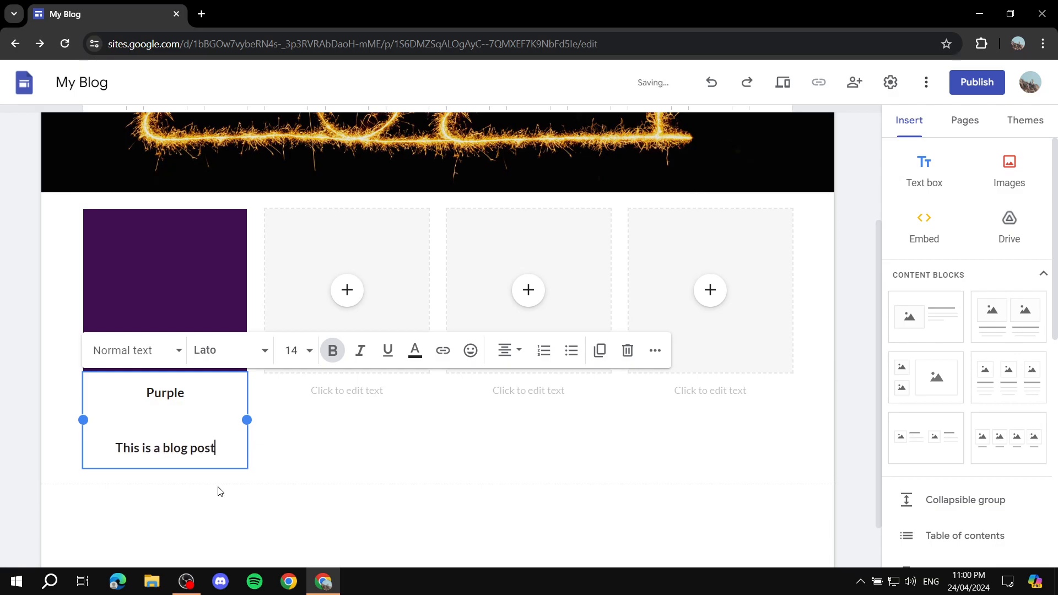
type(" about purple")
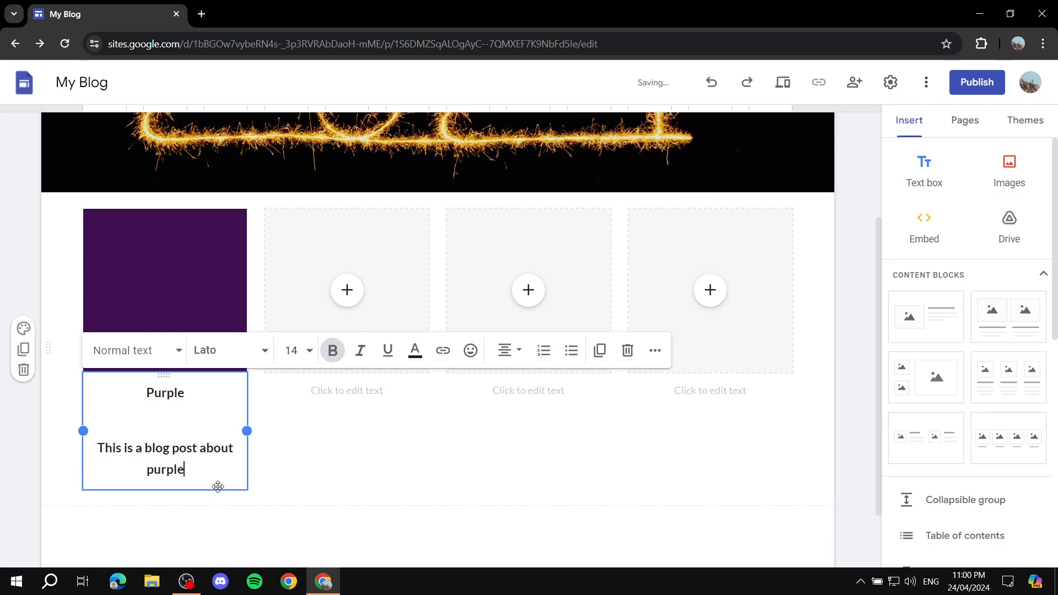
type(". Read Mro")
key("BackSpace")
key("BackSpace")
type("ore..")
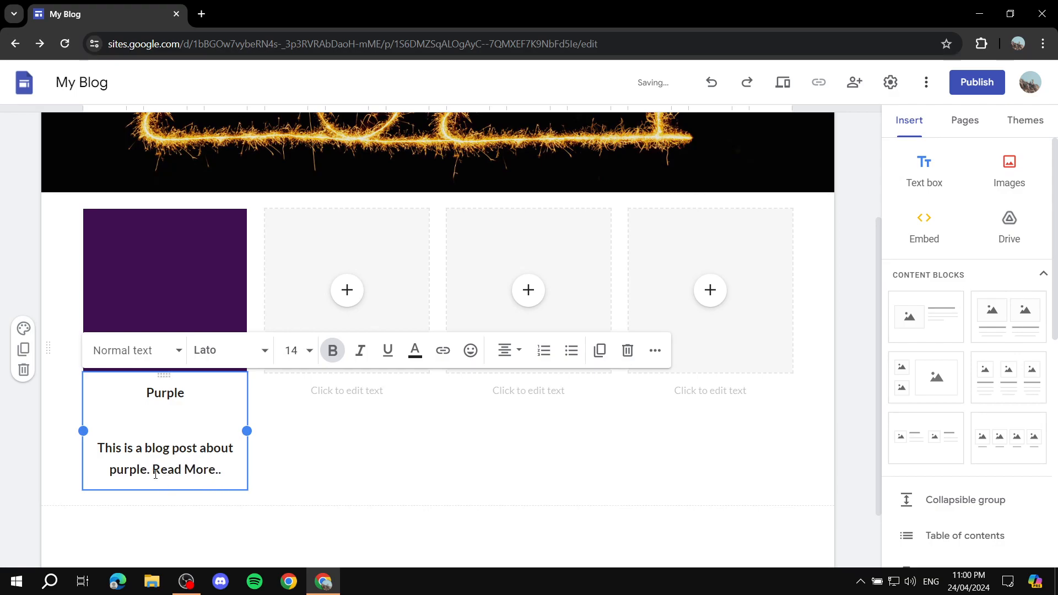
Remove the bold formatting from "This is a blog post about purple." in the first caption, keeping "Read More.." bold
left_click_drag(152, 470, 98, 435)
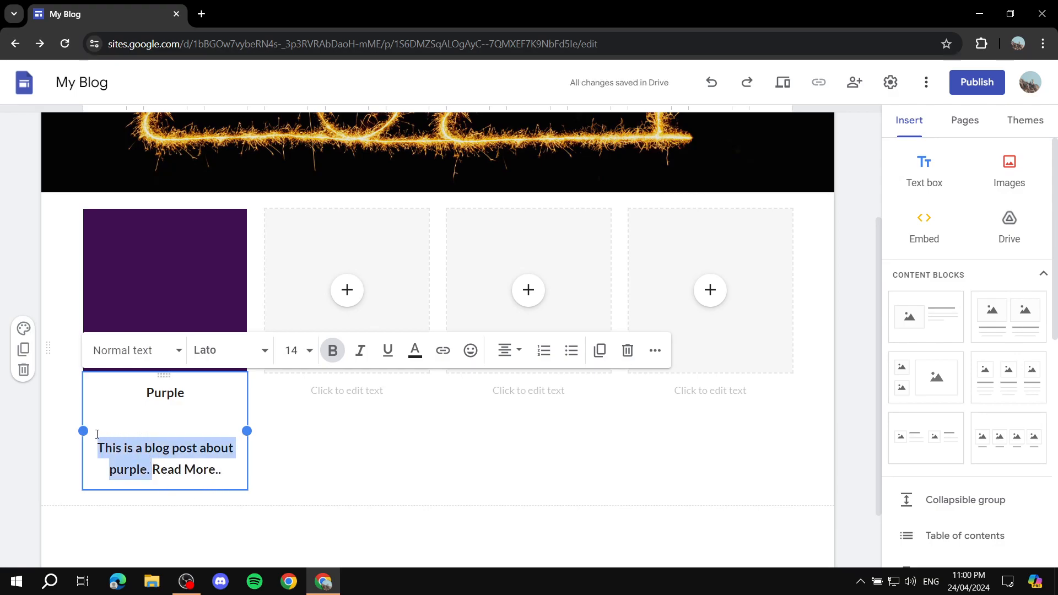
left_click(332, 350)
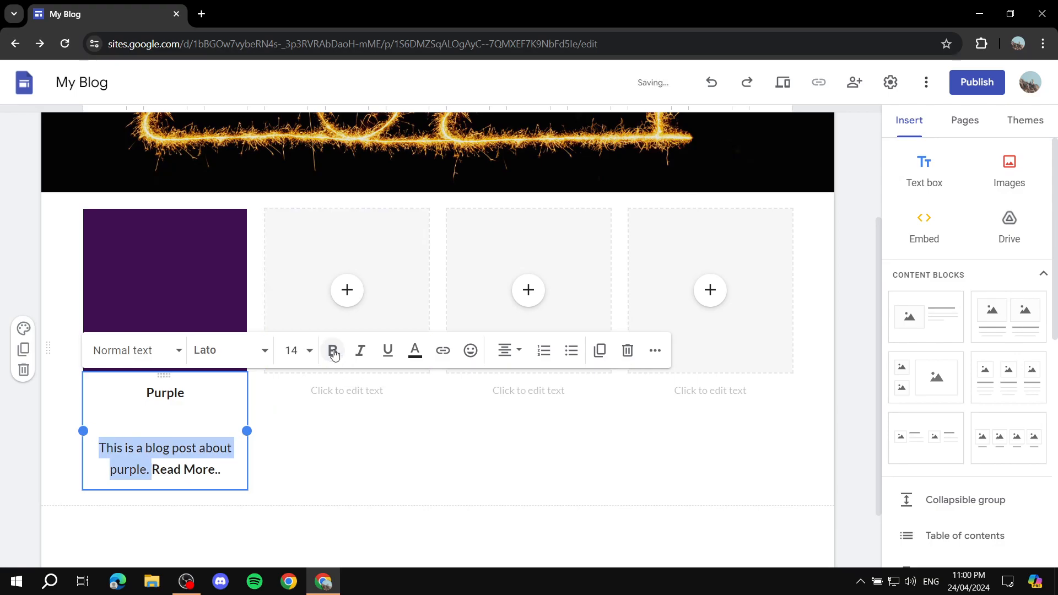
left_click(222, 471)
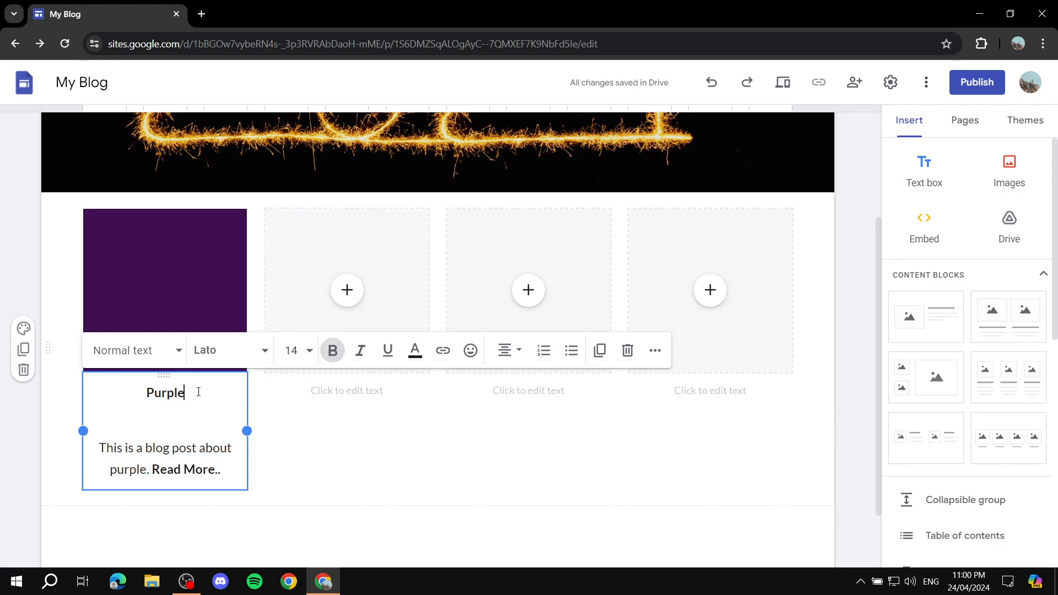
left_click_drag(199, 394, 140, 392)
left_click_drag(220, 470, 155, 469)
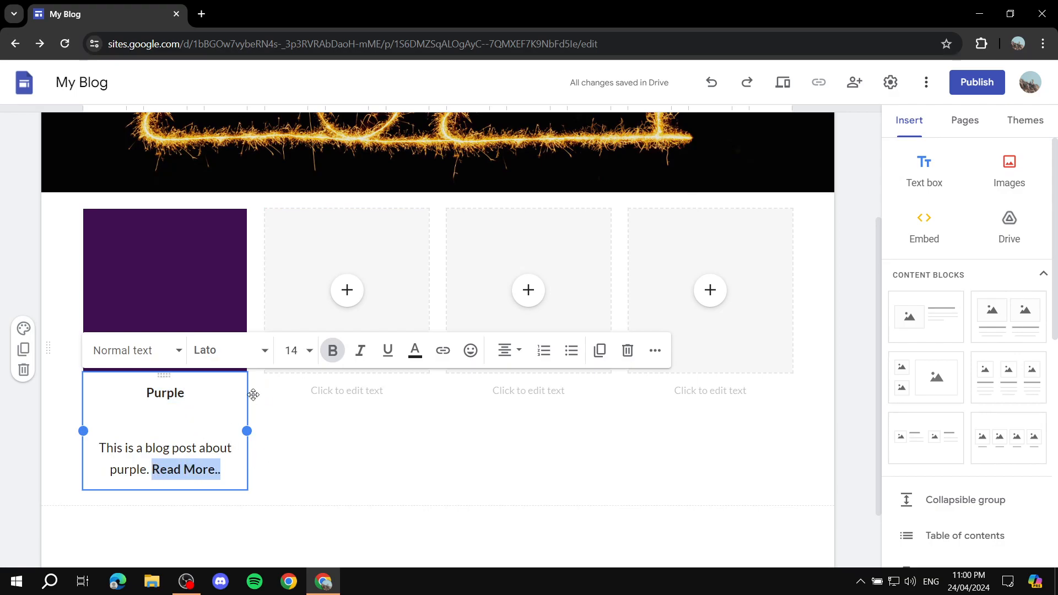
left_click(71, 415)
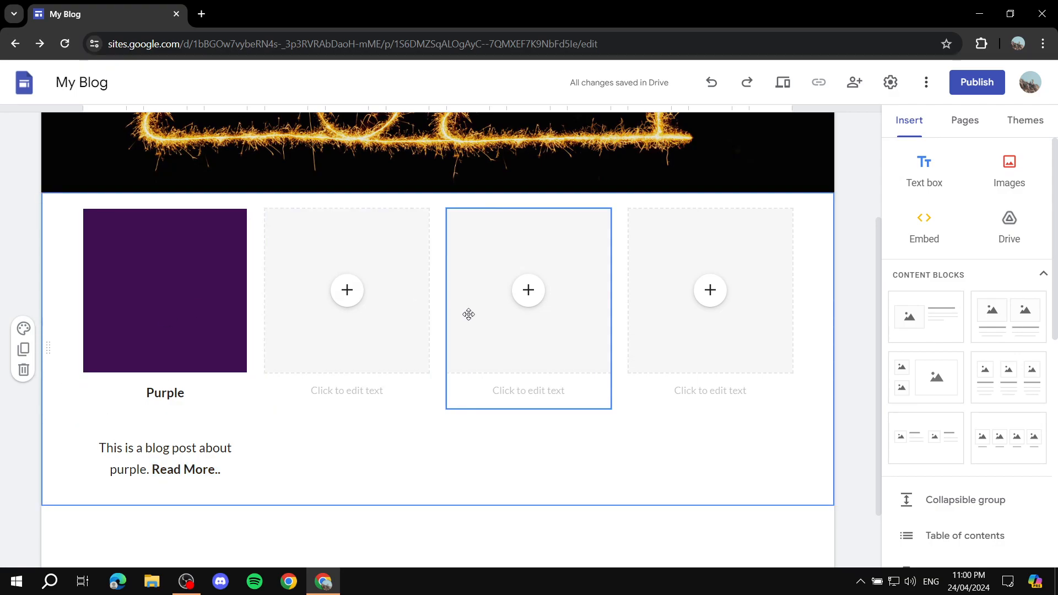
Upload the green color image into the second image placeholder of the content block
left_click(349, 294)
left_click(364, 334)
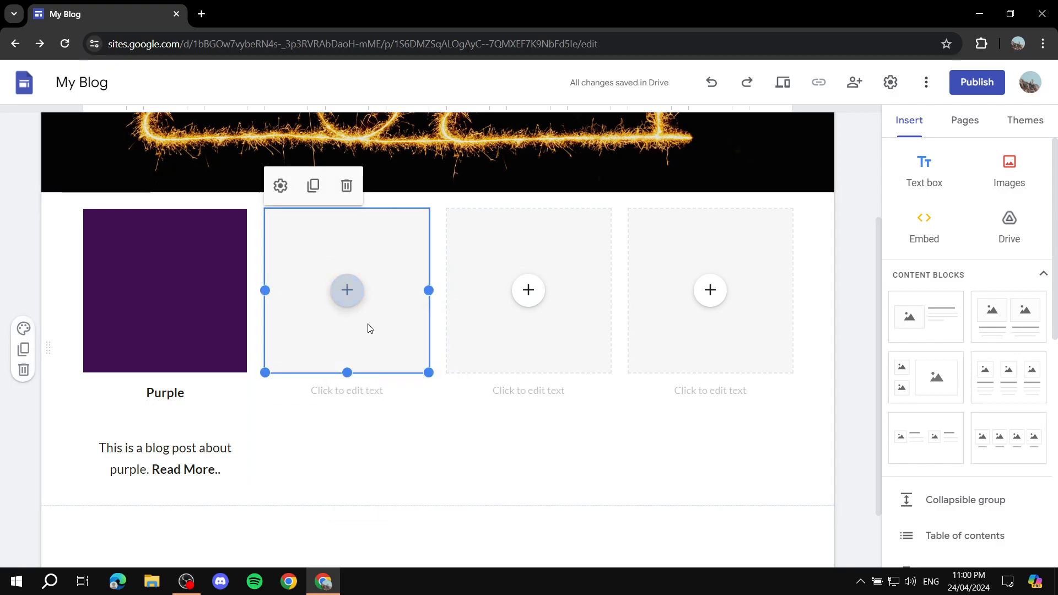
double_click(492, 330)
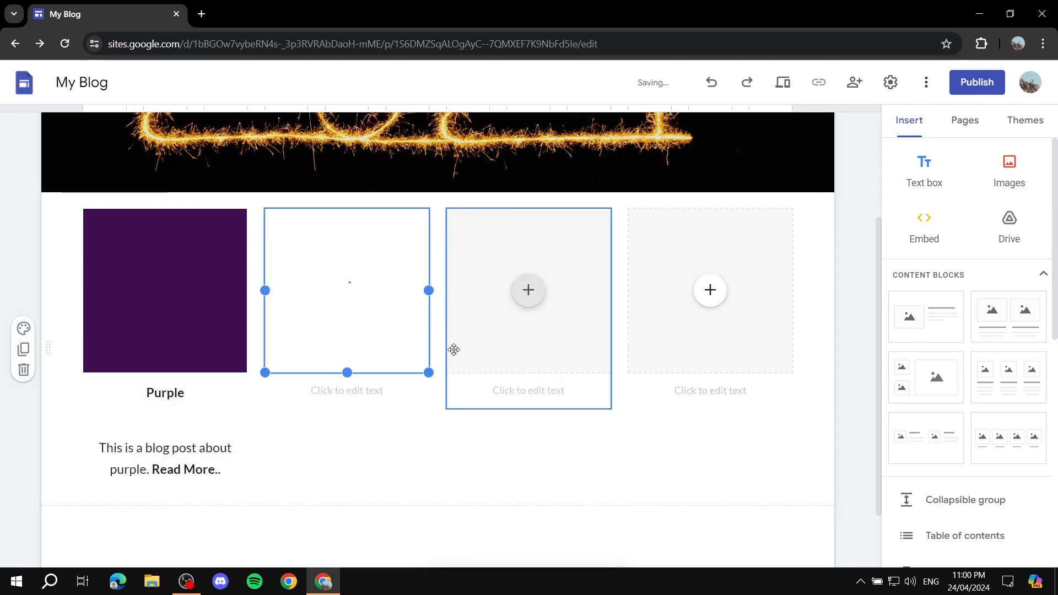
Caption the second image "Green" and, after a blank line, add the text "A blog about Green. Read More.."
left_click(388, 393)
type("Green")
key("Return")
key("Return")
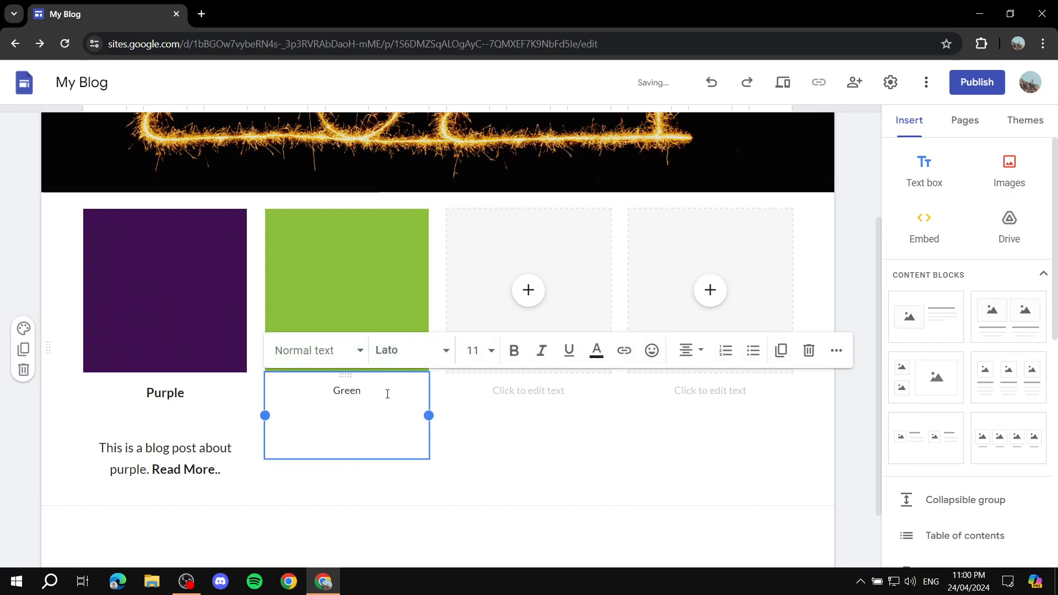
type("A blog about gre")
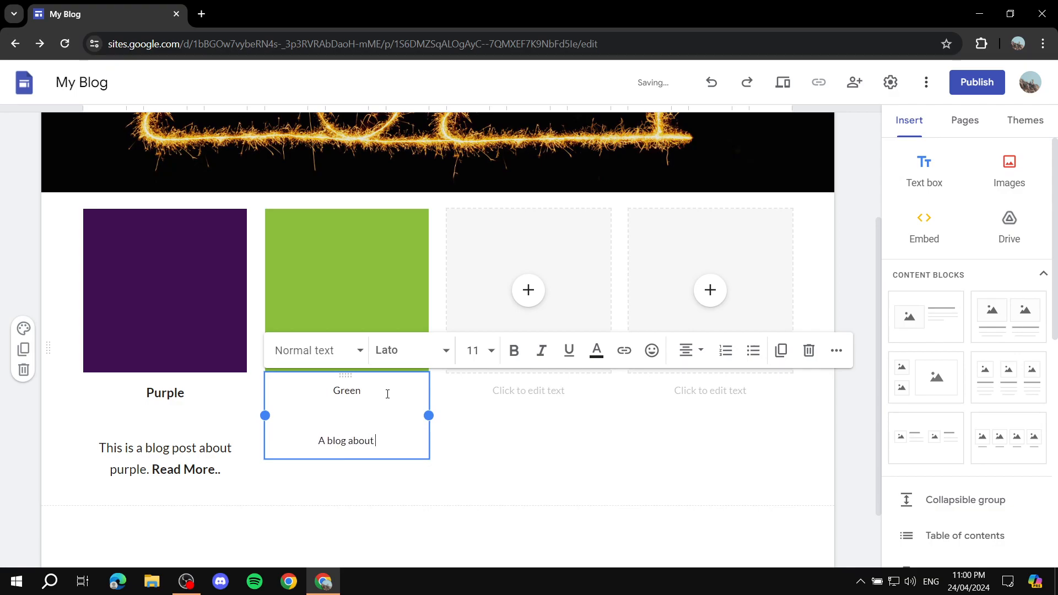
key("BackSpace")
key("BackSpace")
key("BackSpace")
type("Green. Read More..")
Make "Read More.." and the "Green" title bold in the second image's caption
left_click_drag(424, 446, 364, 441)
left_click(511, 351)
left_click(407, 406)
left_click_drag(373, 389, 333, 389)
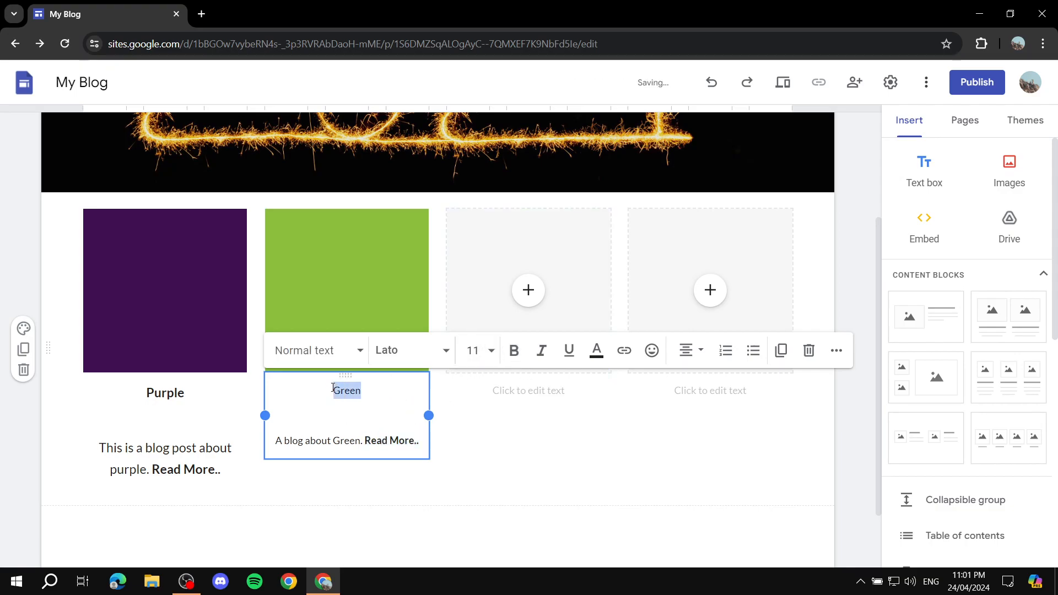
left_click(513, 351)
Set the font size of the second image's entire caption text to 14
left_click(418, 440)
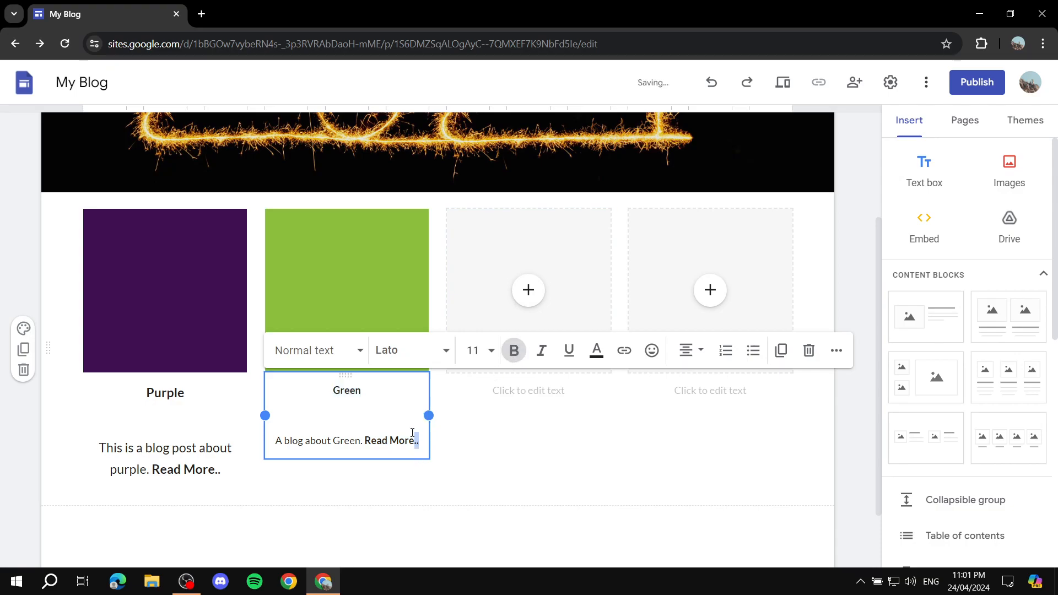
key("ctrl+a")
left_click(473, 351)
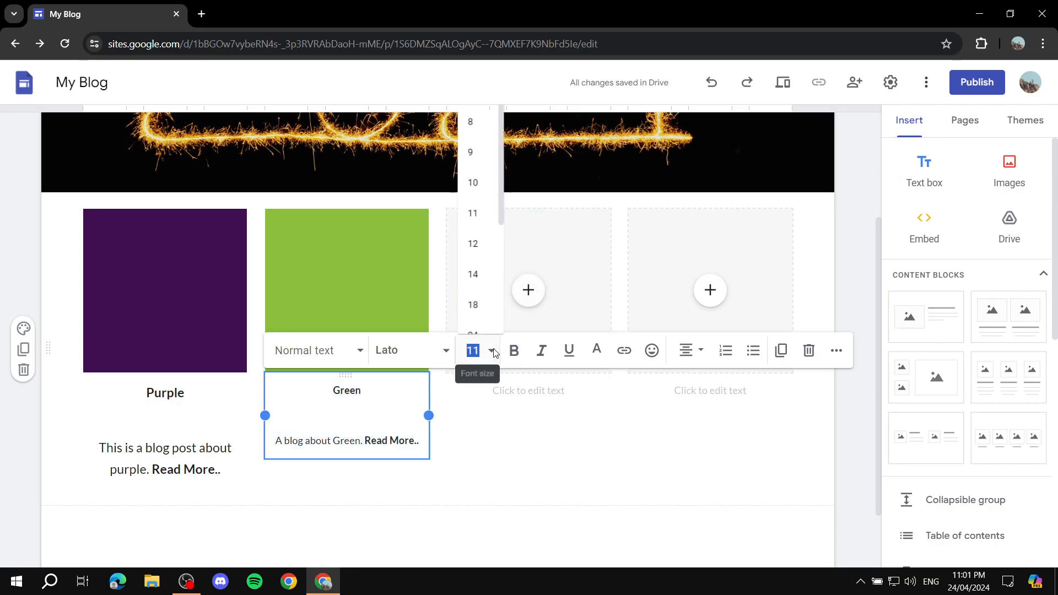
left_click(473, 268)
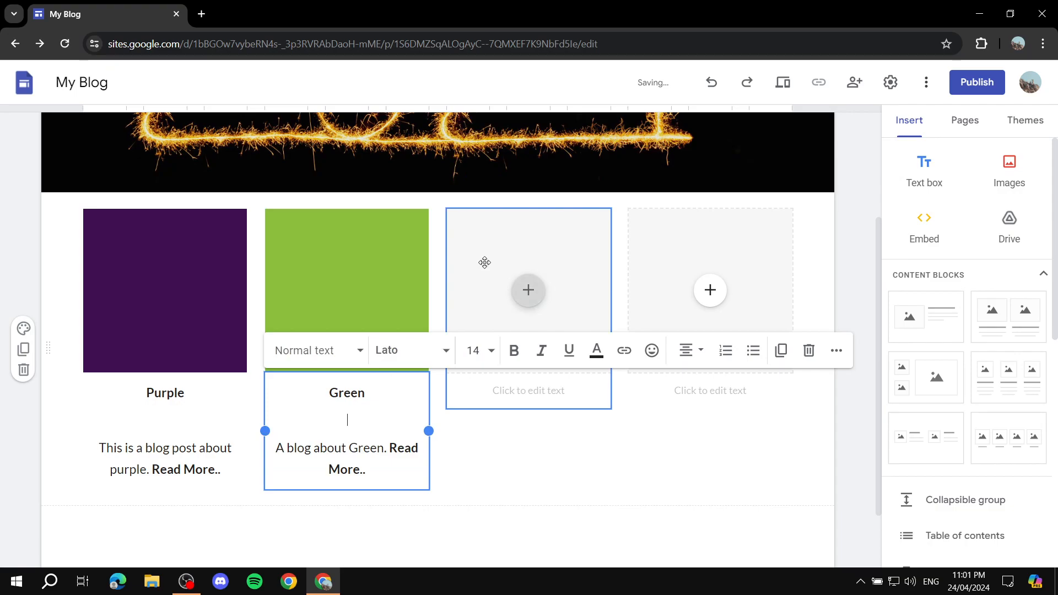
left_click(597, 200)
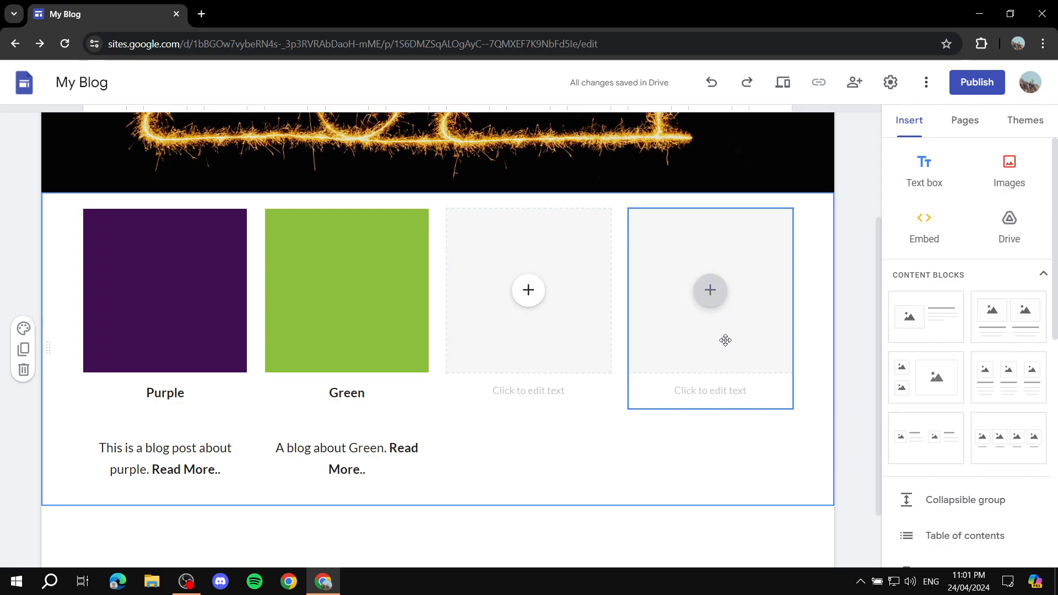
Add a second block of four captioned images below the existing one and delete it again
scroll(722, 347, "down", 2)
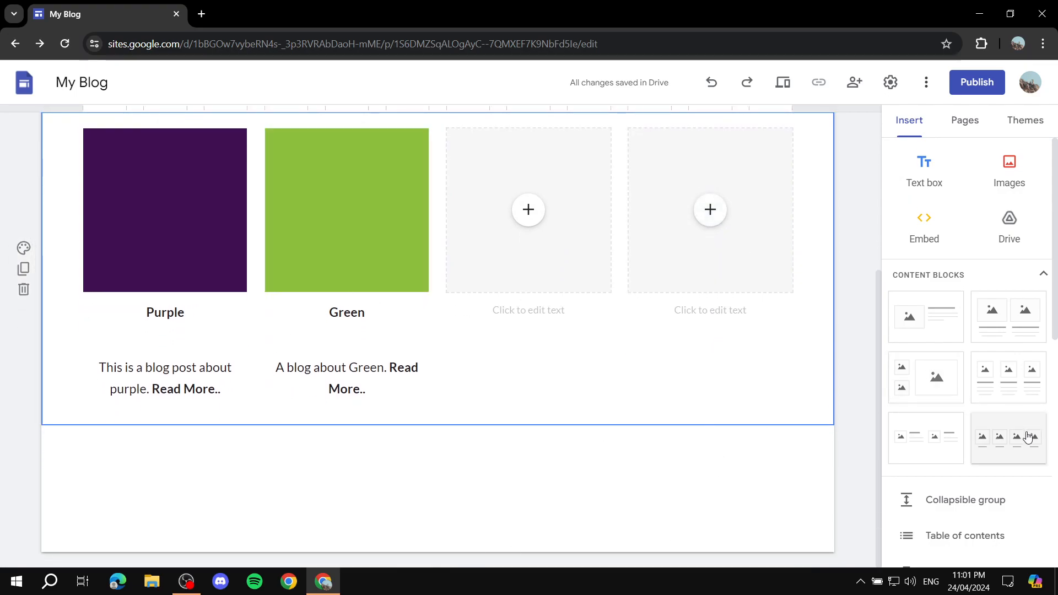
left_click_drag(1013, 441, 605, 465)
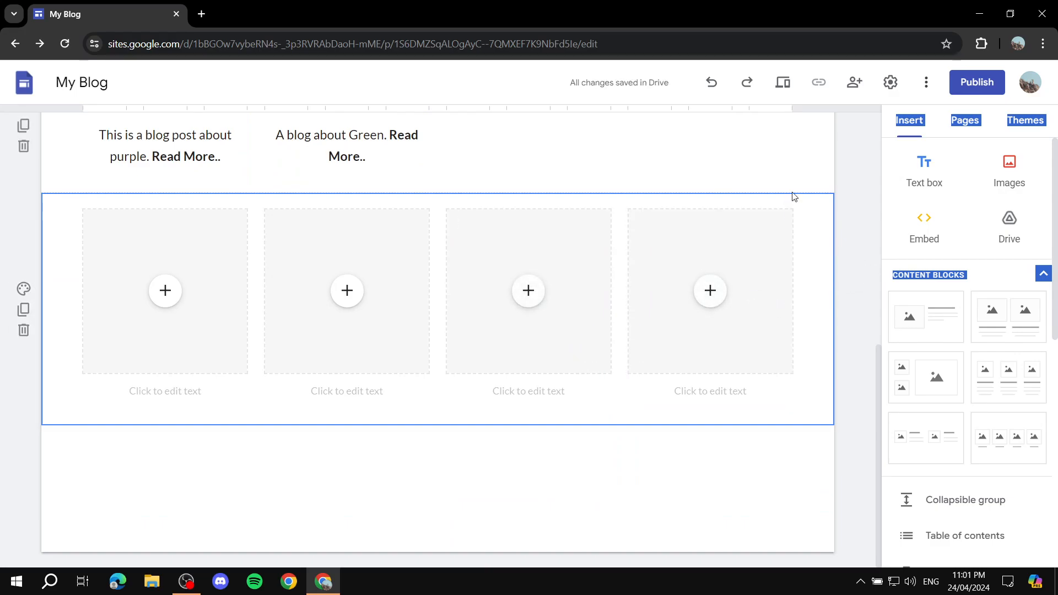
left_click(23, 330)
Look over the home page from the "Colors" header down to the captioned image block
scroll(553, 355, "up", 4)
scroll(678, 354, "down", 1)
scroll(354, 361, "up", 1)
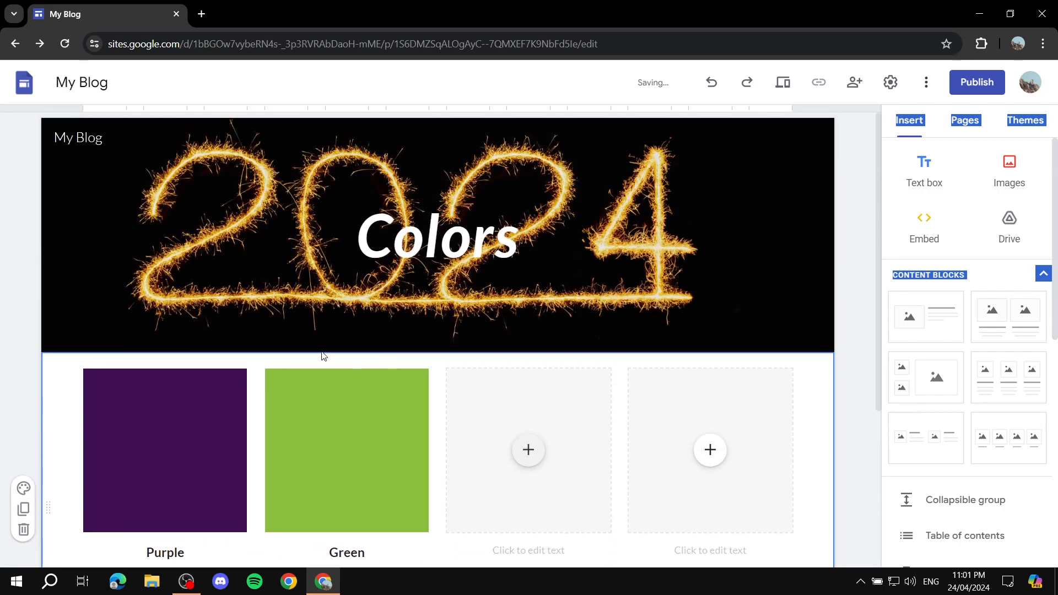
left_click(878, 119)
scroll(443, 378, "down", 4)
left_click(293, 248)
scroll(576, 182, "up", 4)
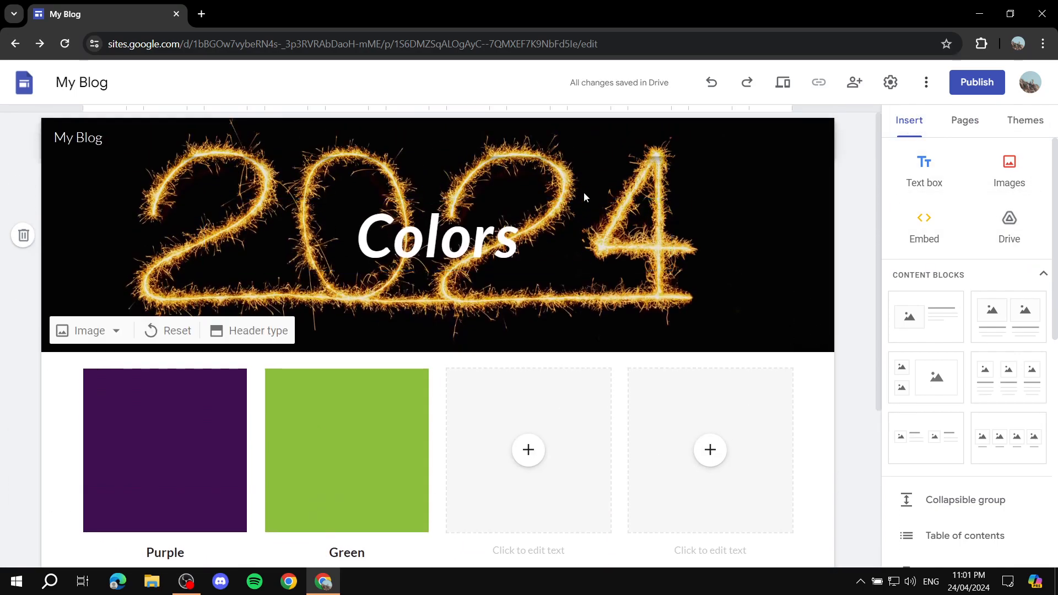
scroll(529, 323, "down", 4)
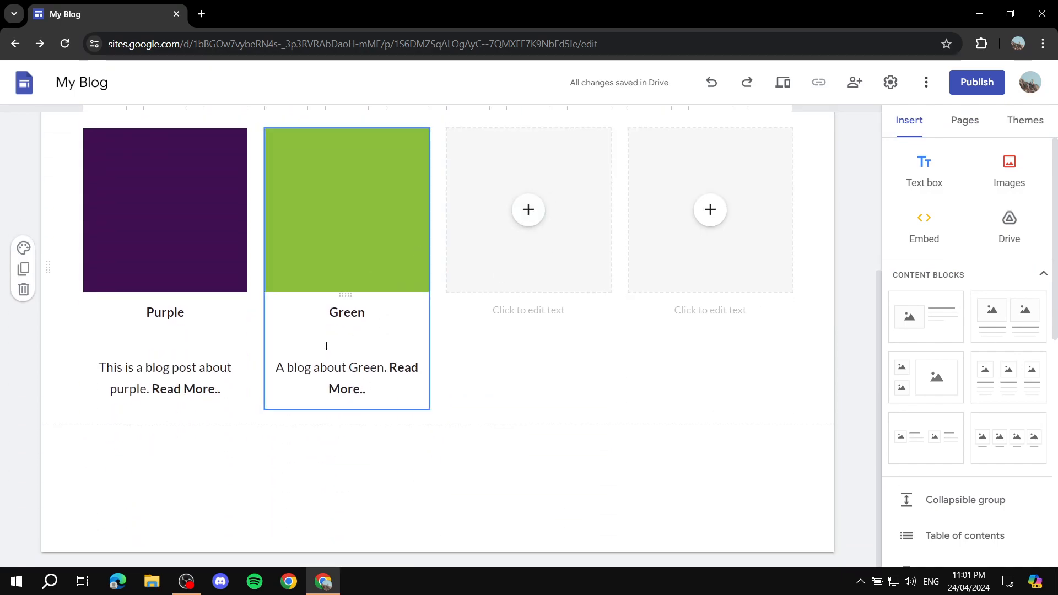
left_click(504, 303)
scroll(551, 300, "up", 4)
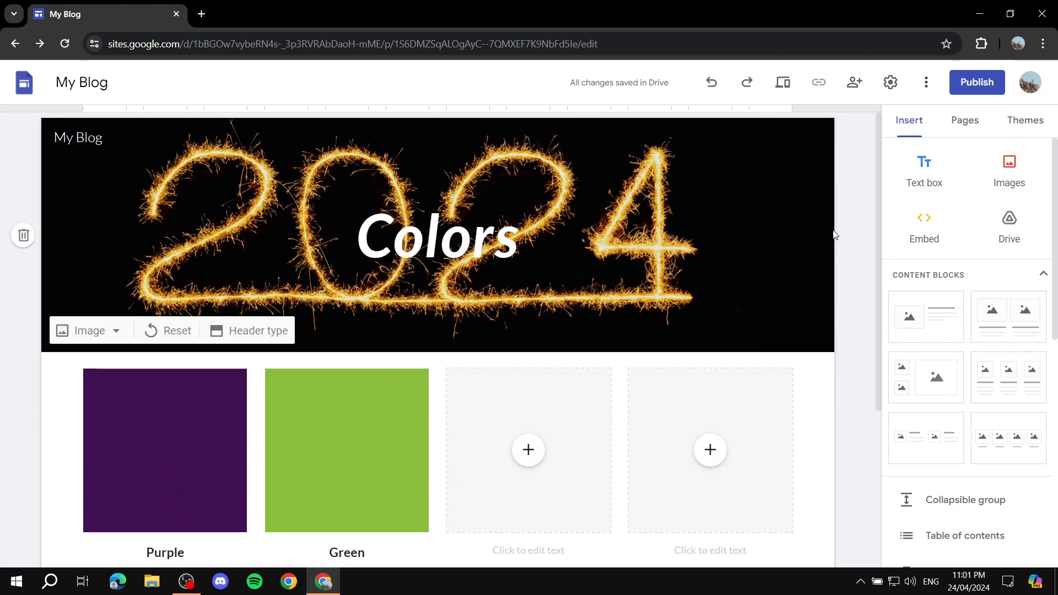
Create a new page named "Purple" and hide it from the site navigation
left_click(963, 122)
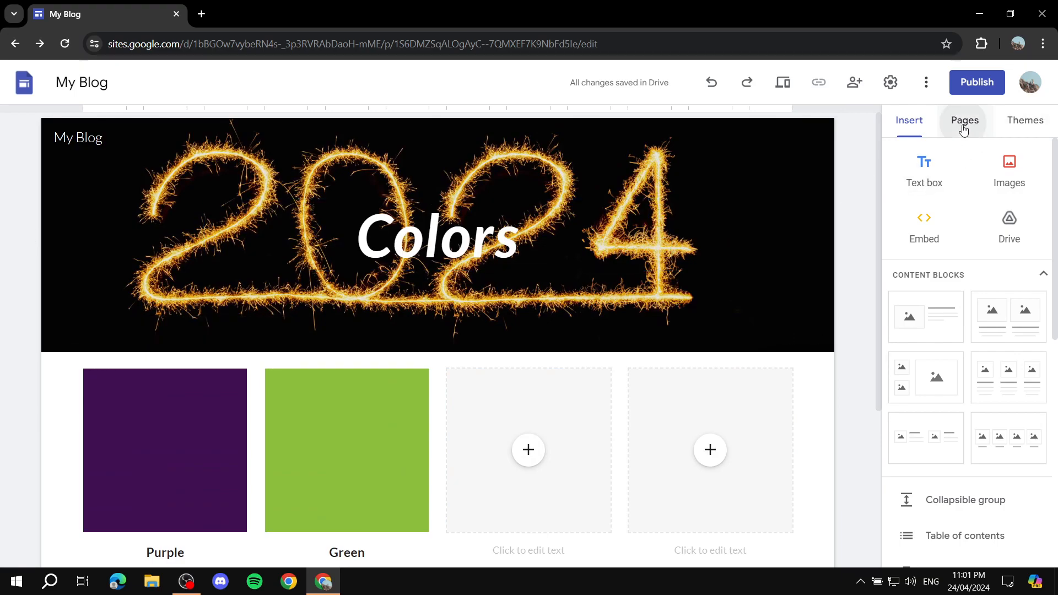
mouse_move(969, 522)
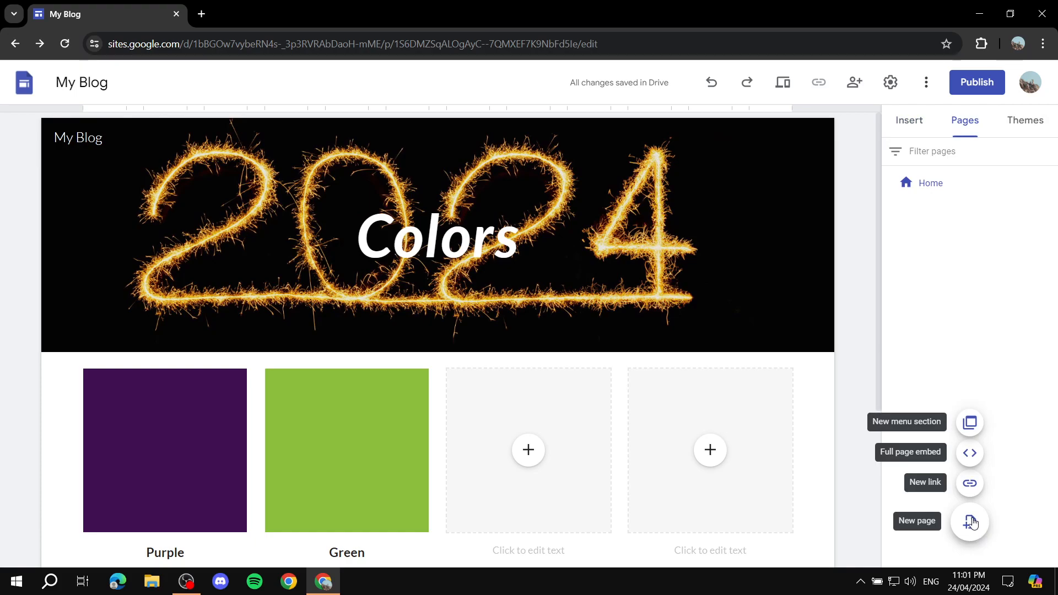
left_click(971, 521)
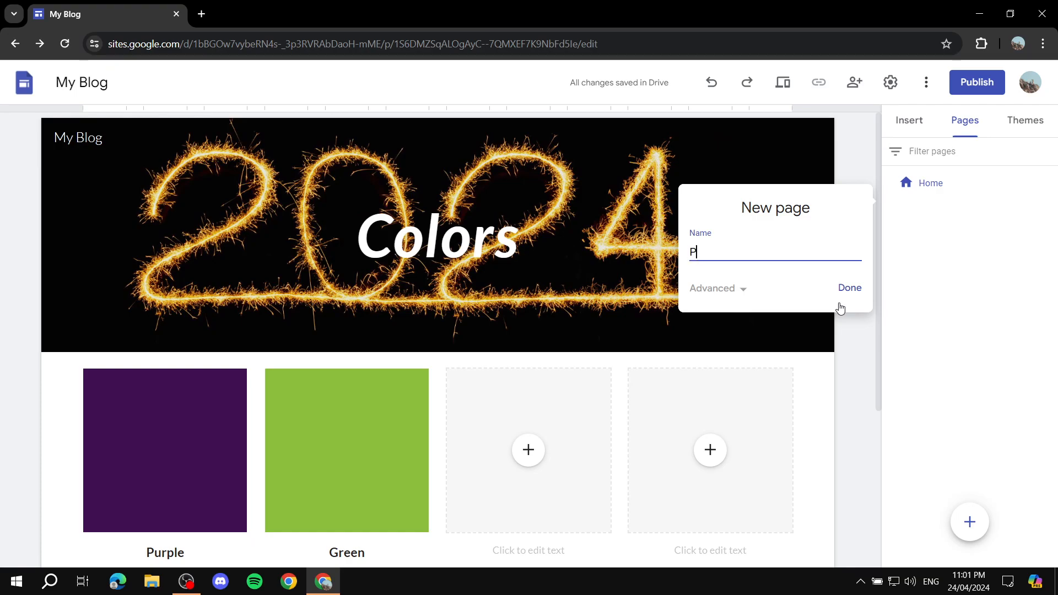
type("Purple")
left_click(847, 288)
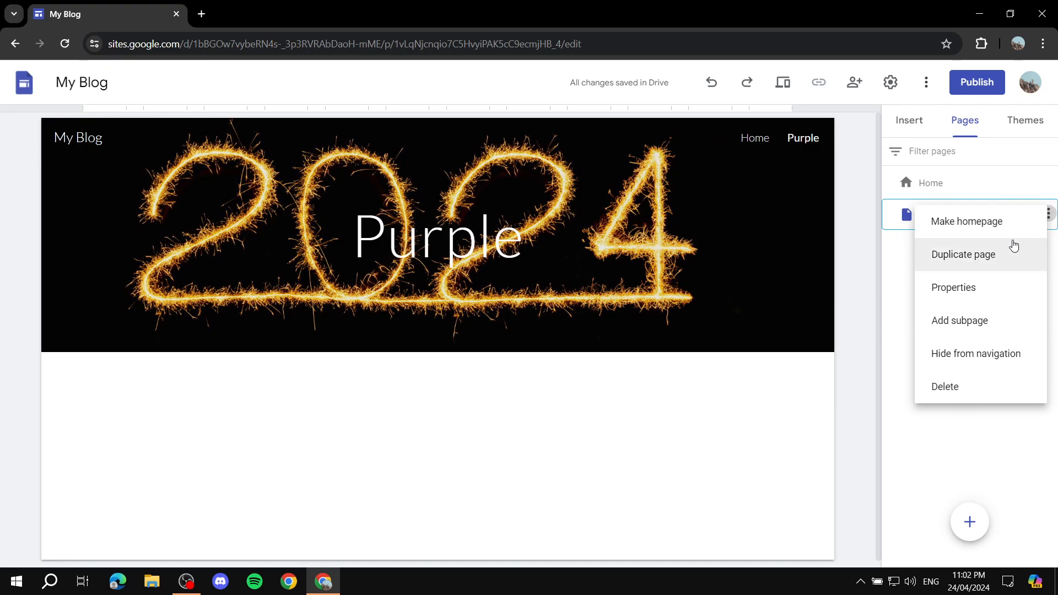
left_click(976, 359)
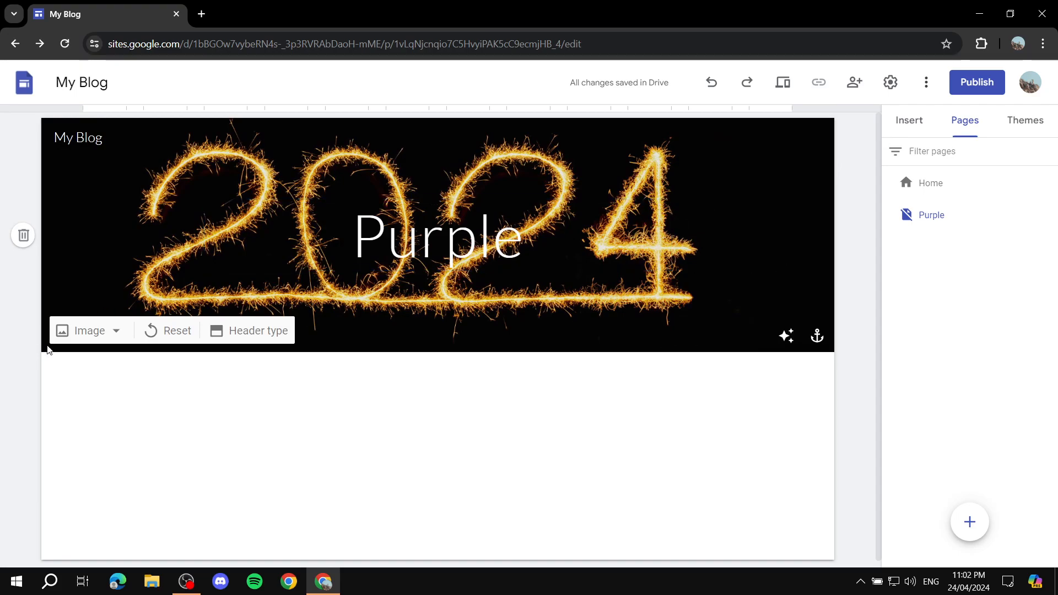
Replace the Purple page's header background with an uploaded plain dark purple image
left_click(82, 331)
left_click(108, 373)
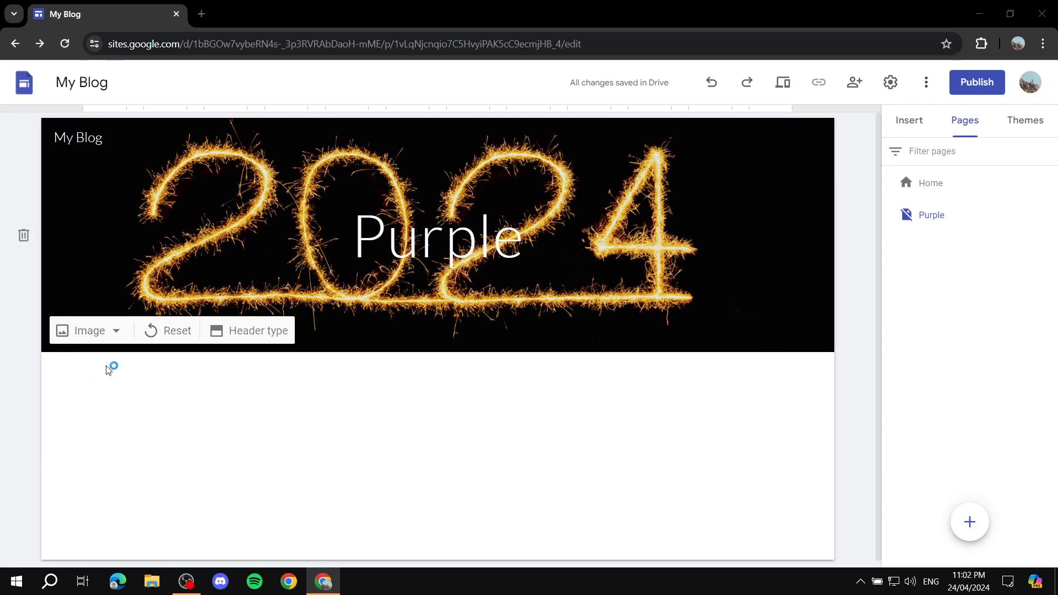
double_click(335, 323)
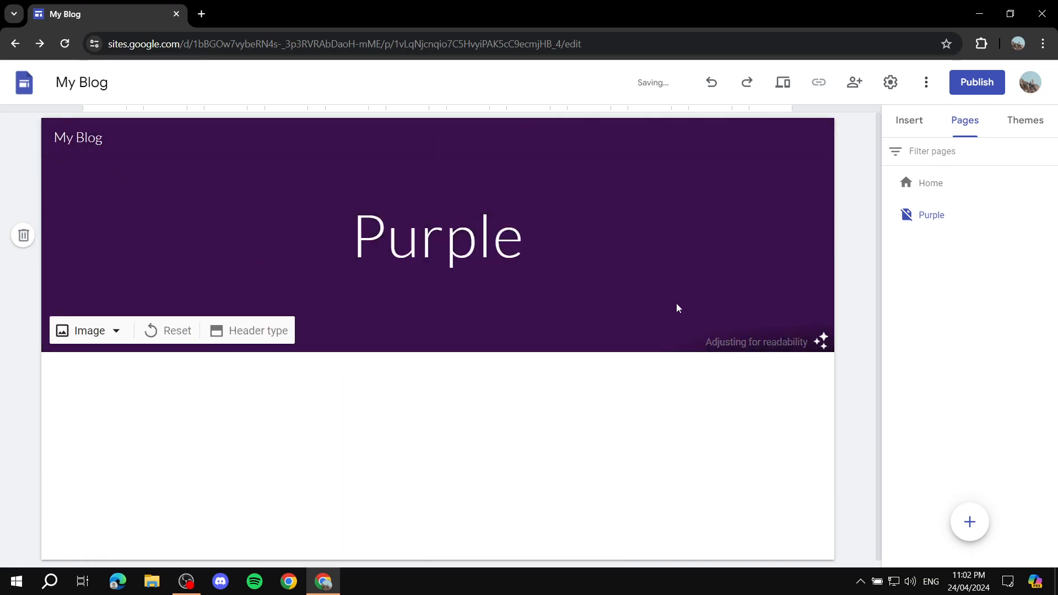
Make the "Purple" title in the page header bold
left_click(547, 234)
left_click_drag(562, 246, 392, 197)
left_click(451, 179)
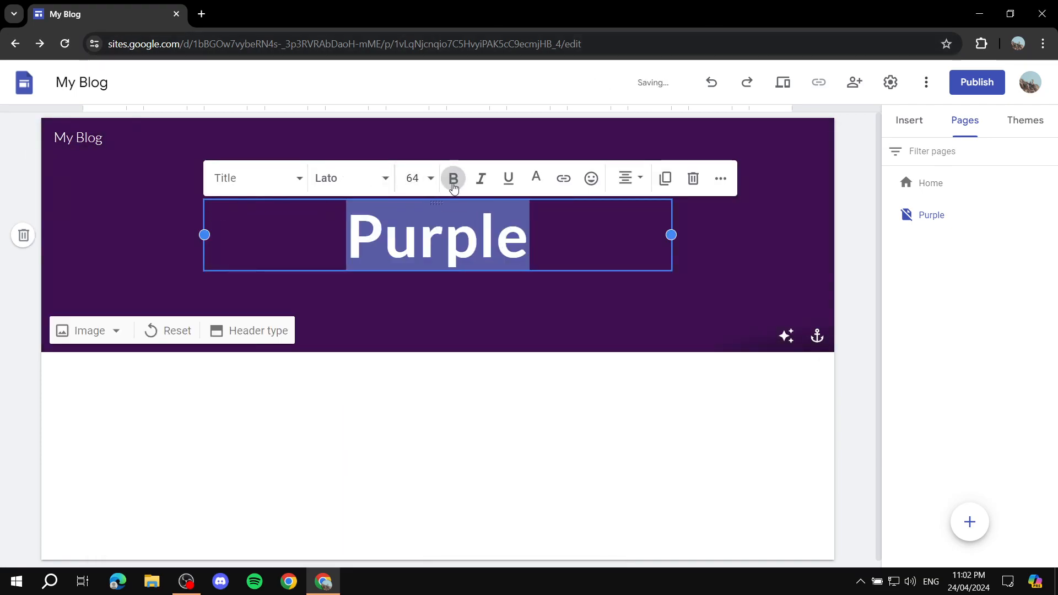
left_click(413, 312)
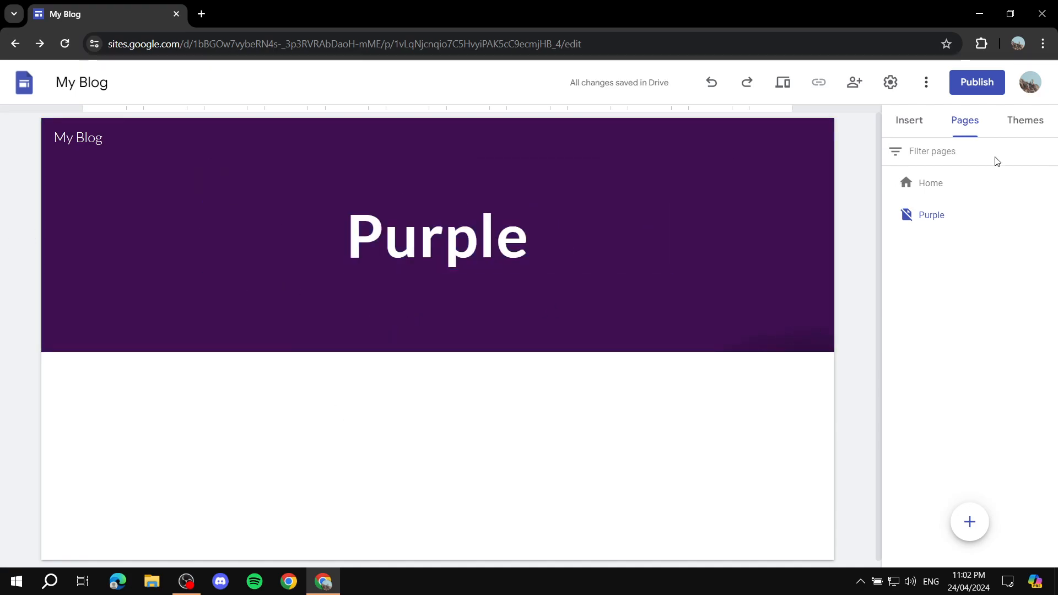
Upload the dark purple image into the page body below the header
left_click(920, 127)
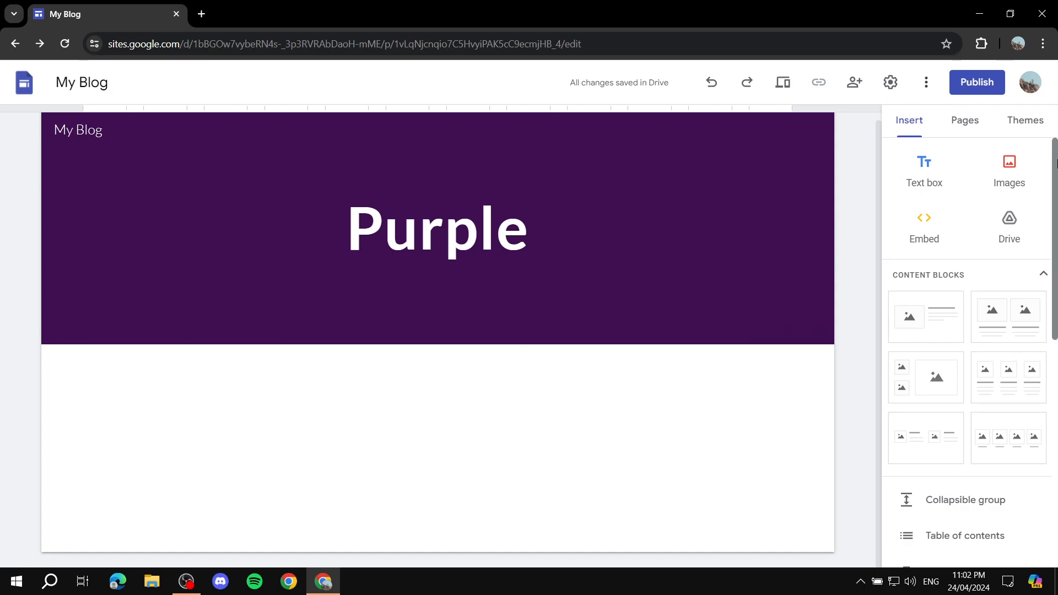
left_click(1022, 173)
left_click(1015, 212)
double_click(319, 332)
Stretch the inserted purple image across the full content width and reduce its height to about half
left_click_drag(215, 286, 454, 271)
left_click(540, 285)
left_click_drag(551, 296, 796, 286)
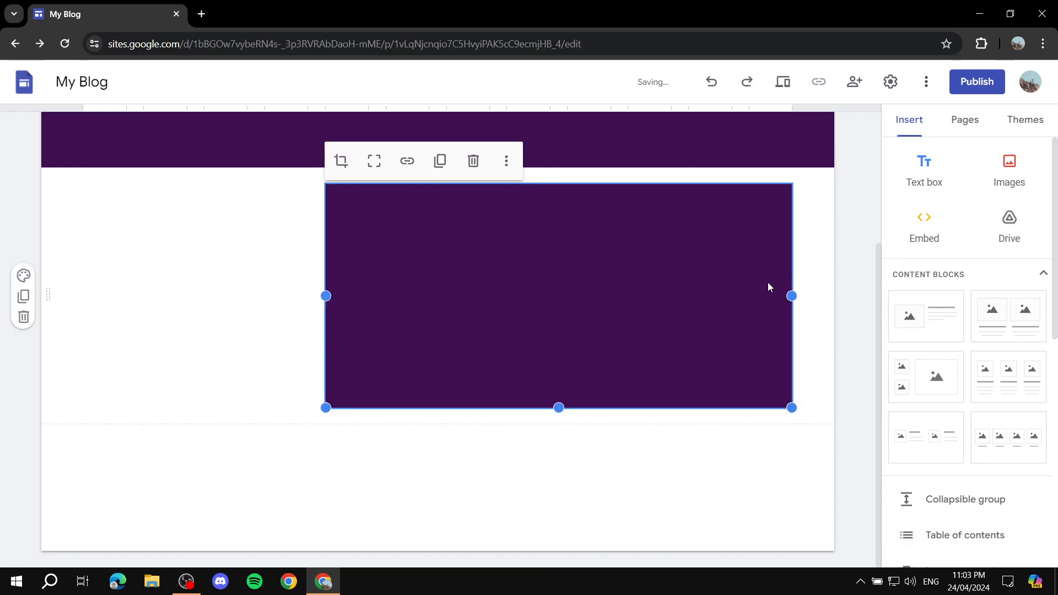
left_click_drag(331, 299, 83, 296)
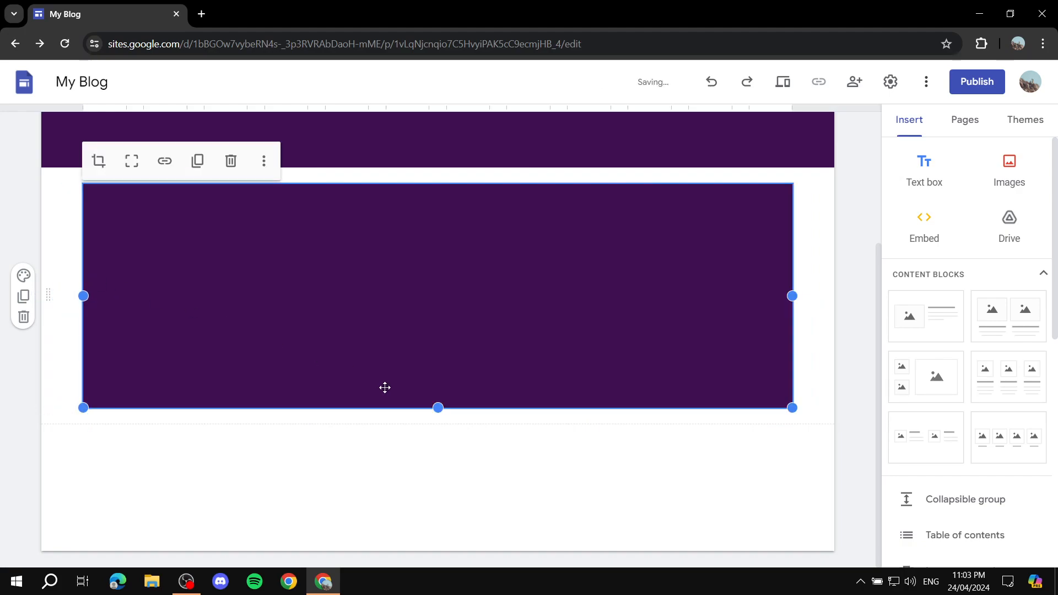
left_click_drag(439, 408, 446, 309)
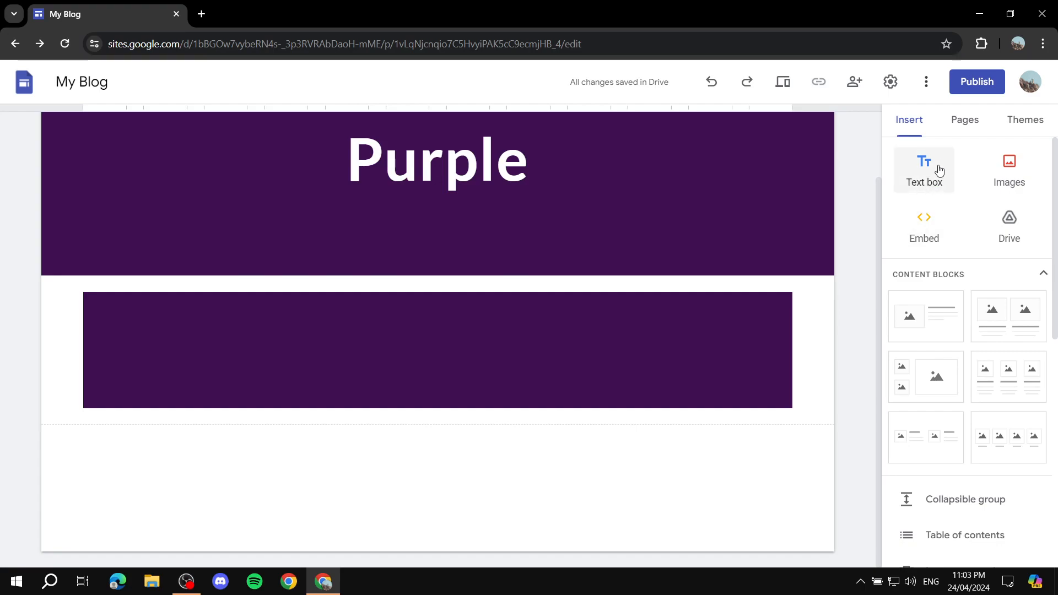
Add a text box below the image reading "This is a blog about the color purple.." and make the text bold
left_click(925, 170)
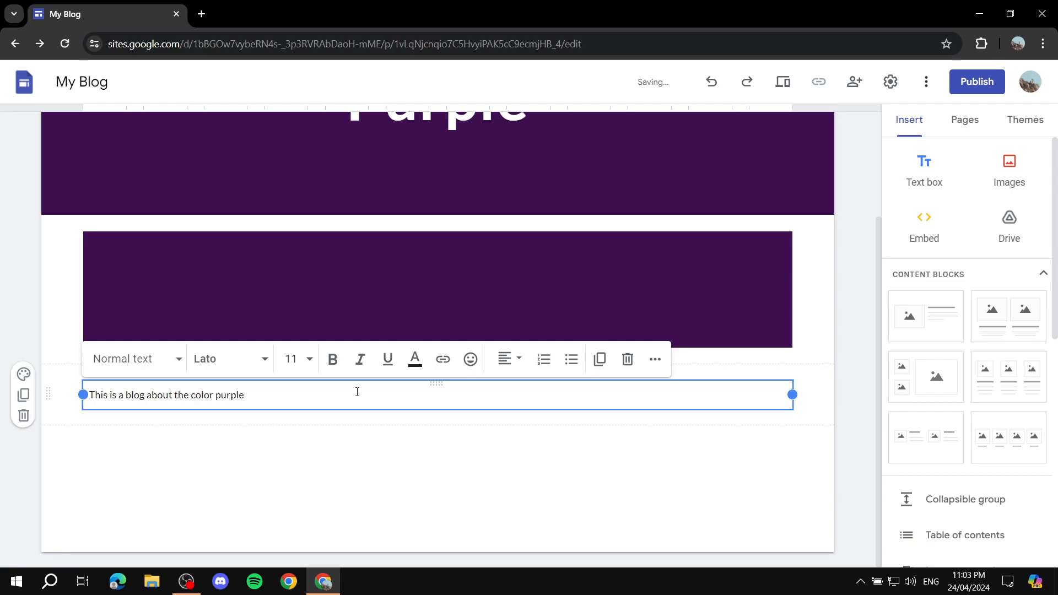
key("ctrl+a")
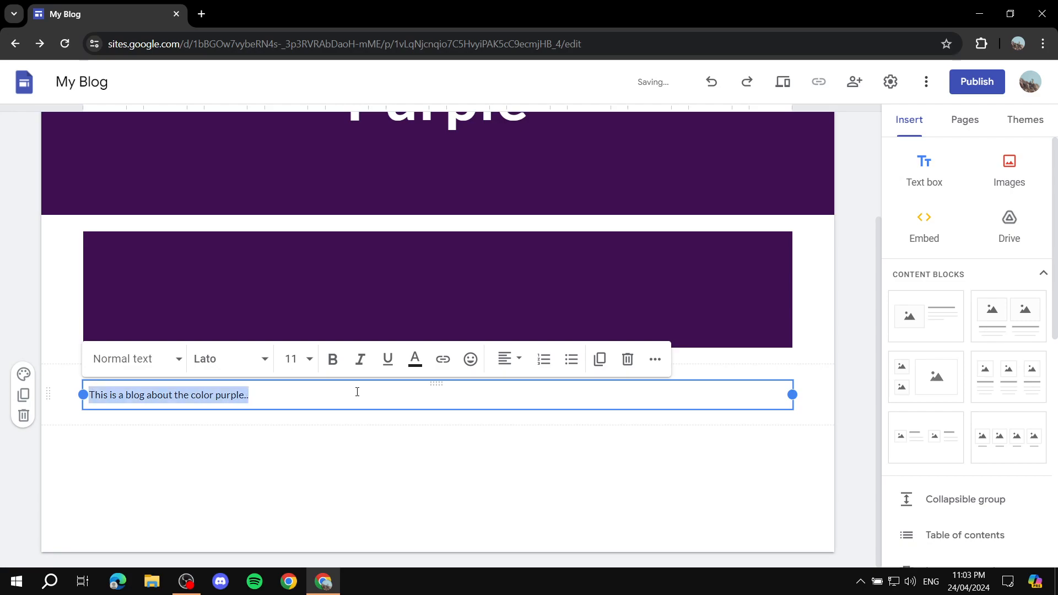
left_click(333, 368)
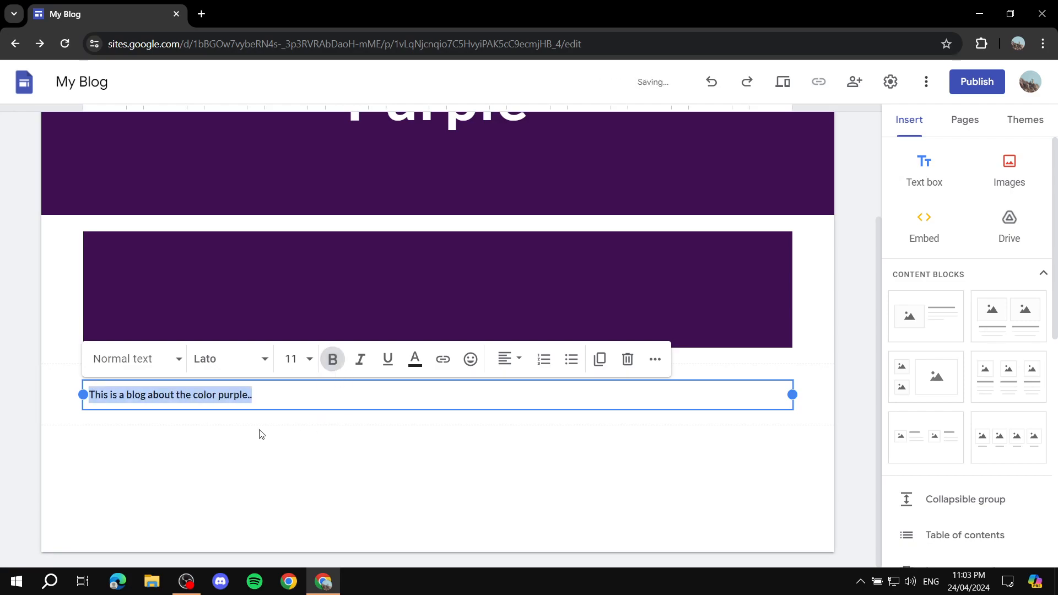
Set the font size of the "This is a blog about the color purple.." sentence to 14 and italicize it
left_click(293, 359)
left_click(303, 302)
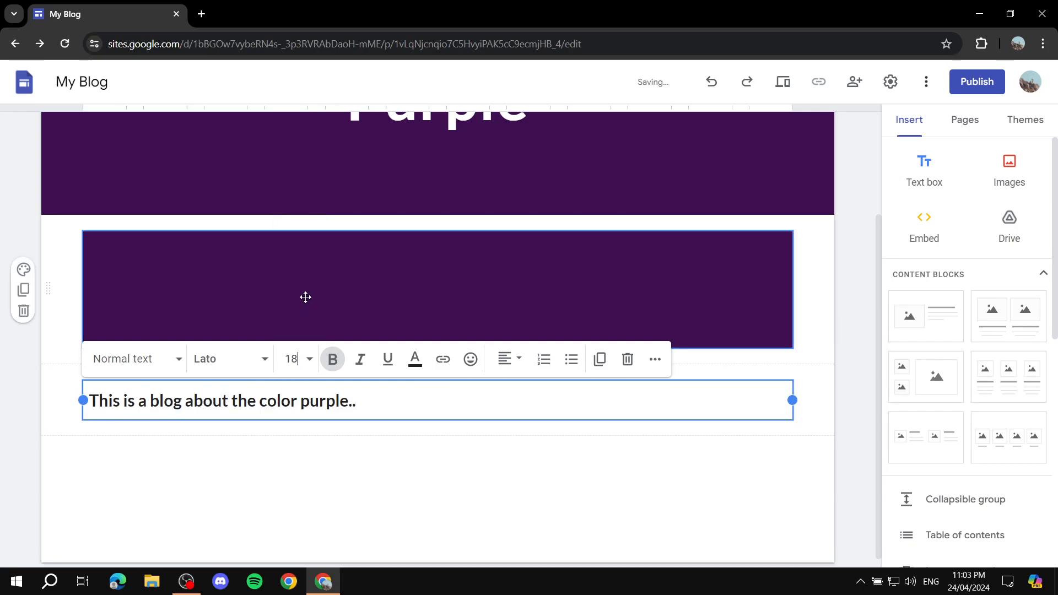
left_click(310, 359)
left_click(295, 270)
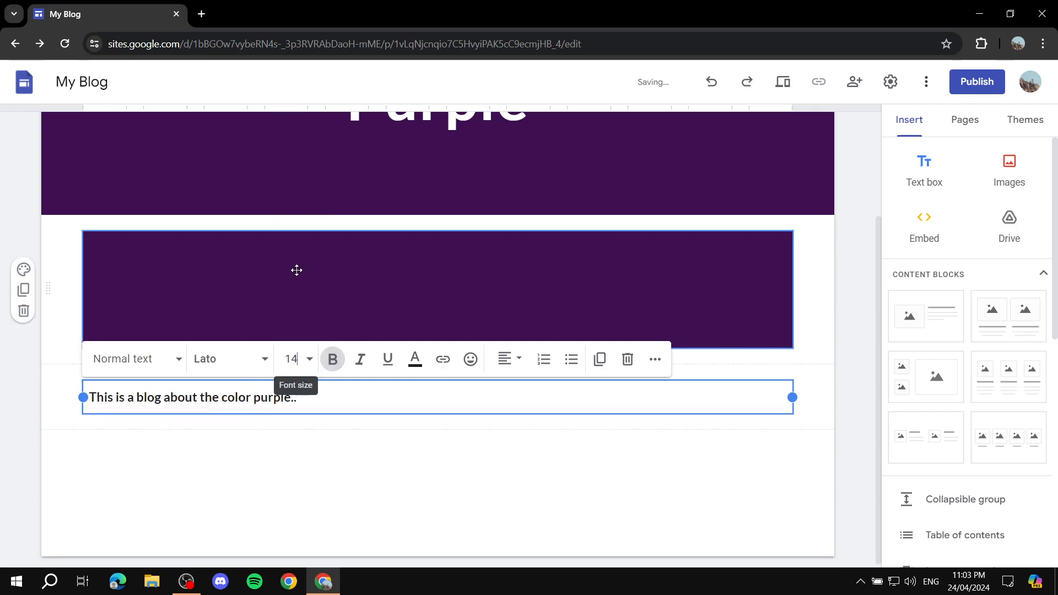
left_click(362, 359)
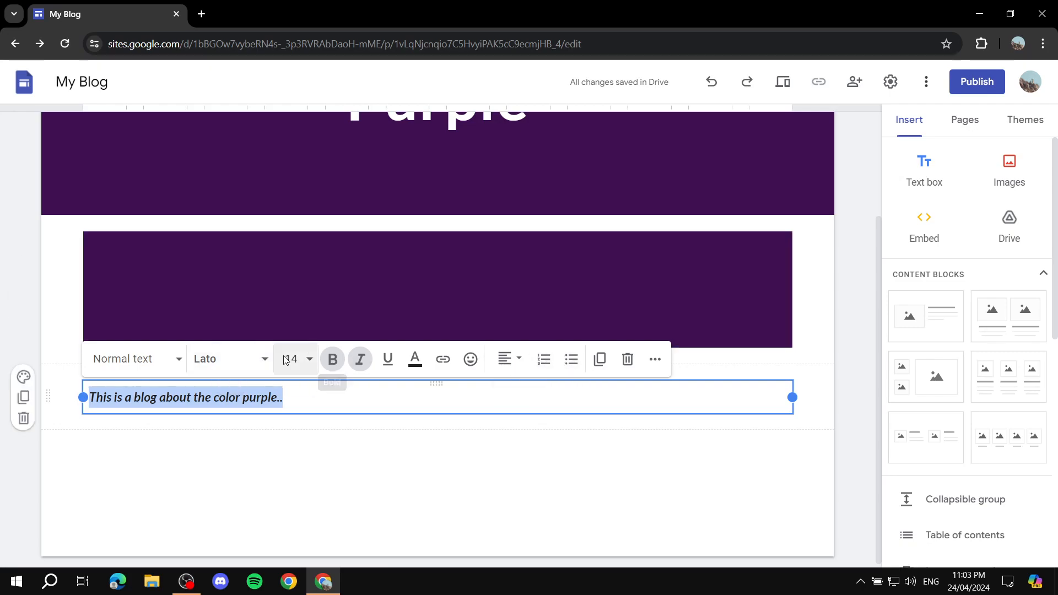
left_click(420, 403)
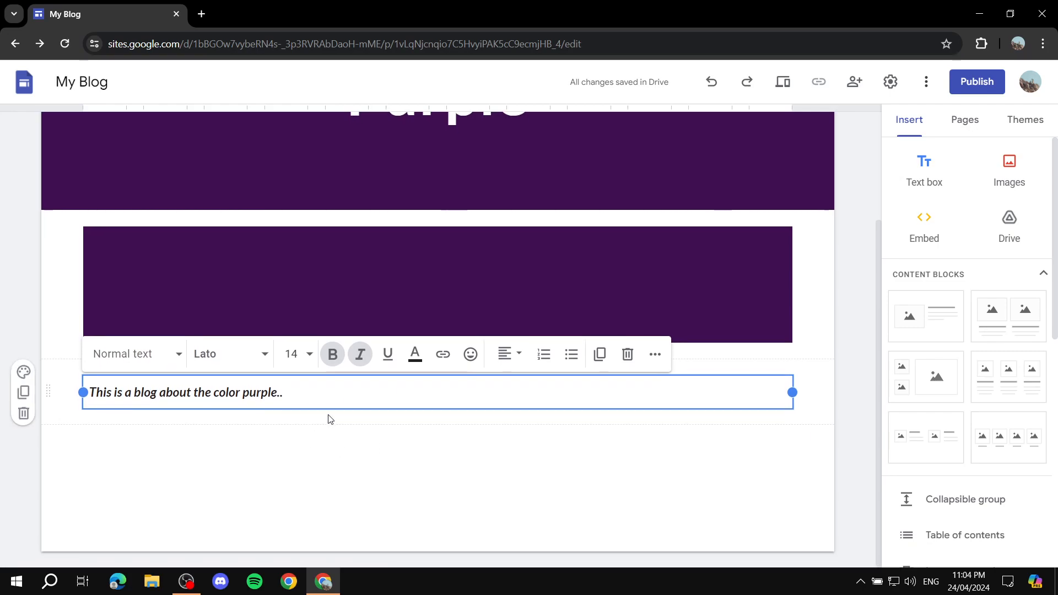
left_click(285, 444)
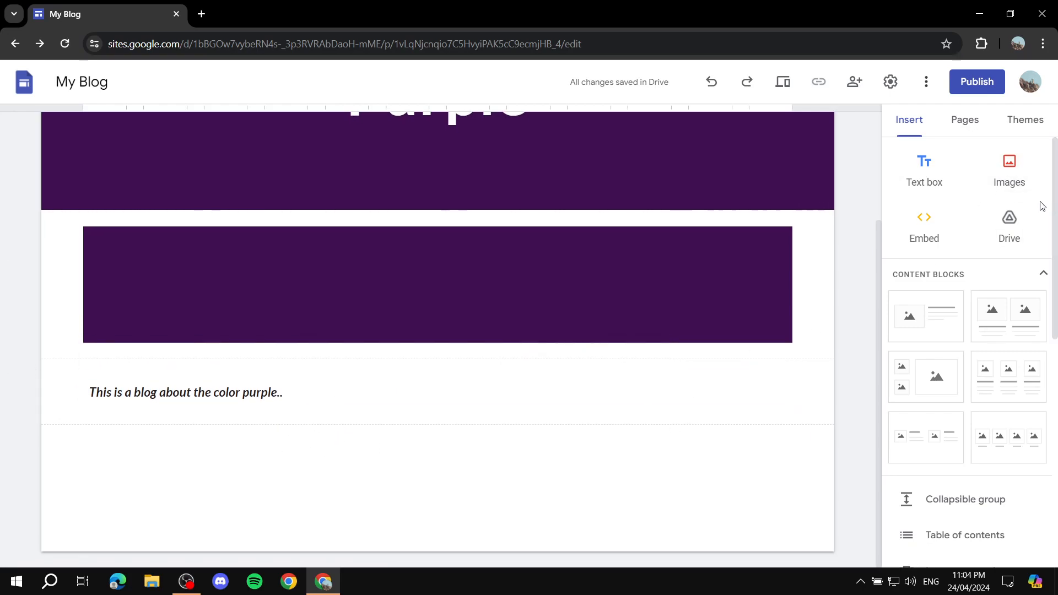
Add a content block with one image beside text below the sentence and upload the purple image into its placeholder
scroll(1048, 212, "down", 3)
scroll(1049, 212, "up", 2)
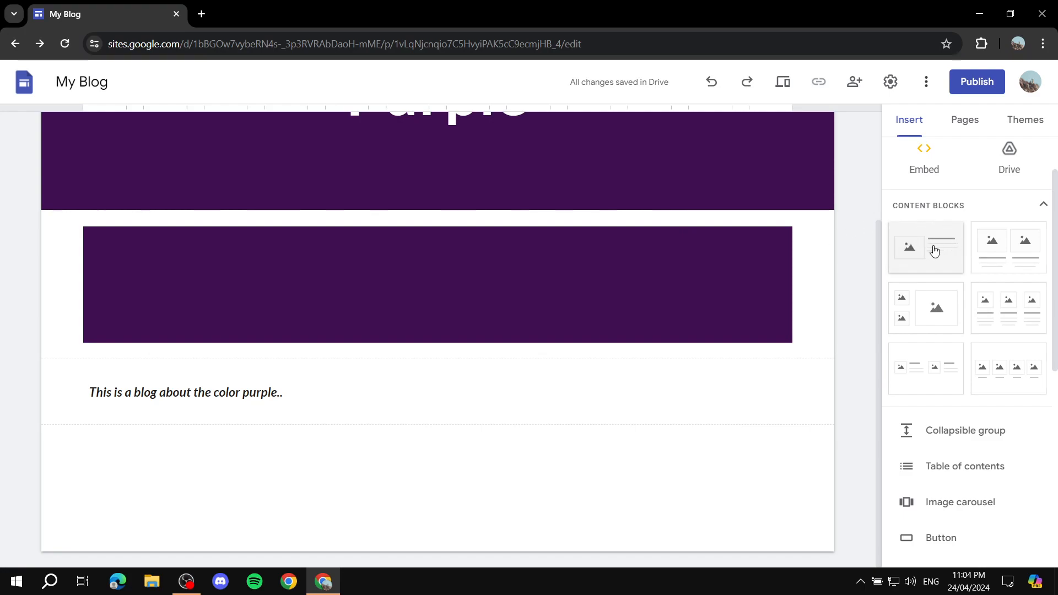
left_click(919, 252)
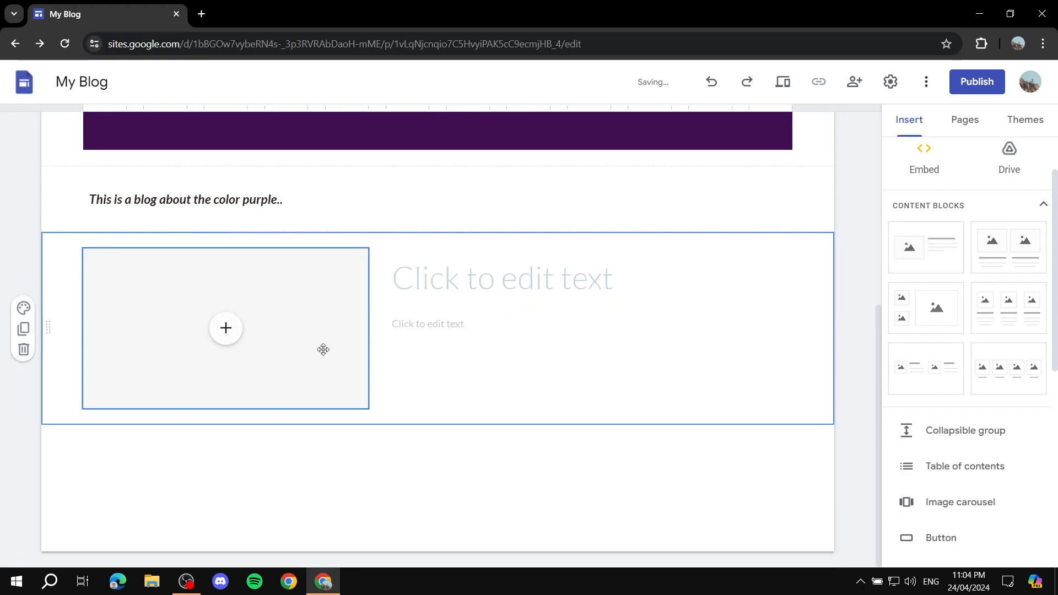
left_click(226, 329)
left_click(280, 378)
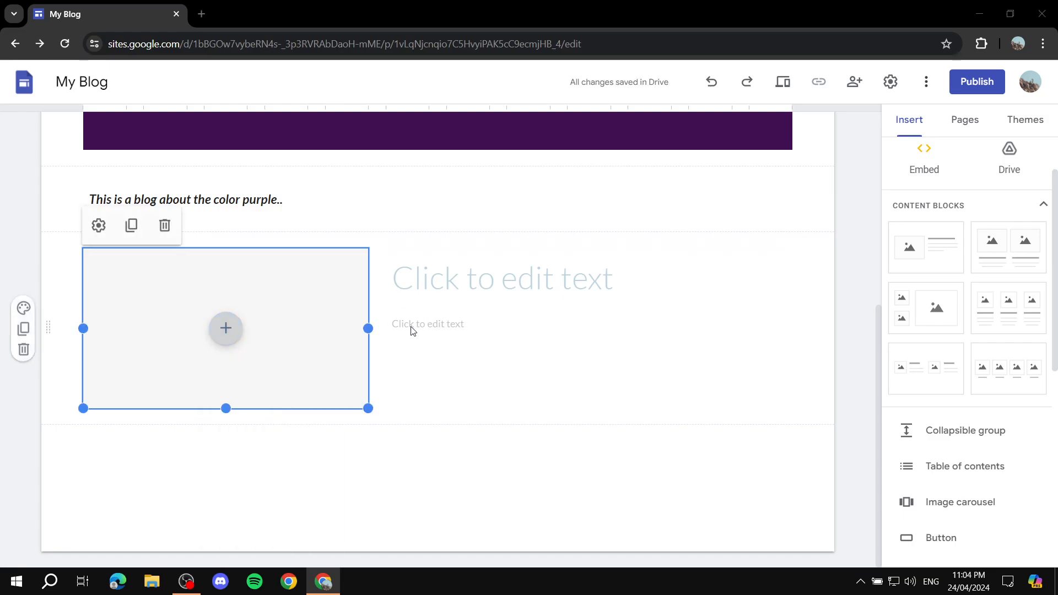
double_click(302, 318)
Enter "Purple" as the content block's title and format it in a bold purple color
left_click(582, 269)
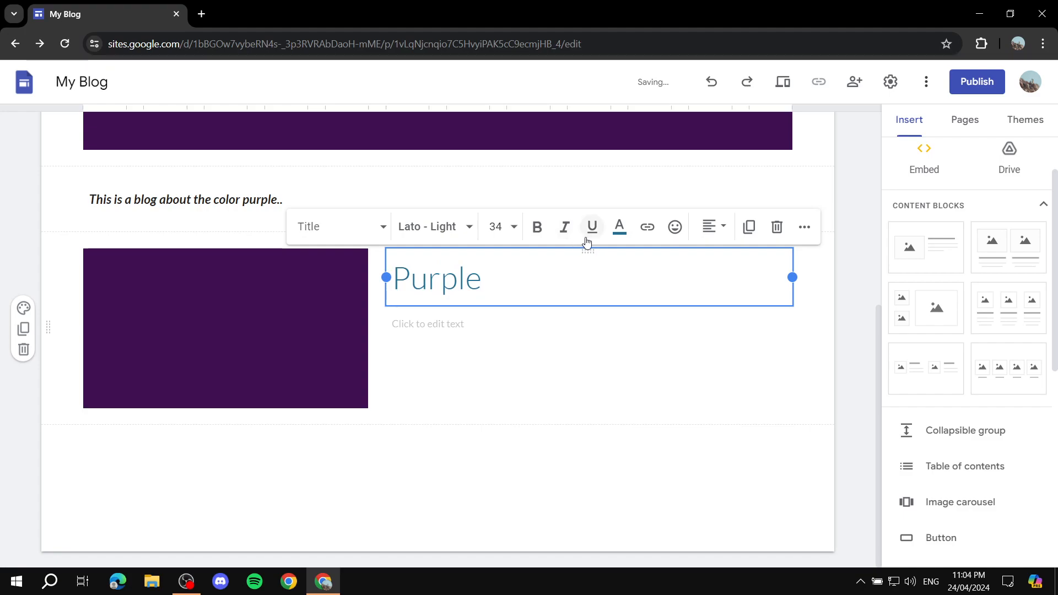
key("ctrl+a")
left_click(616, 234)
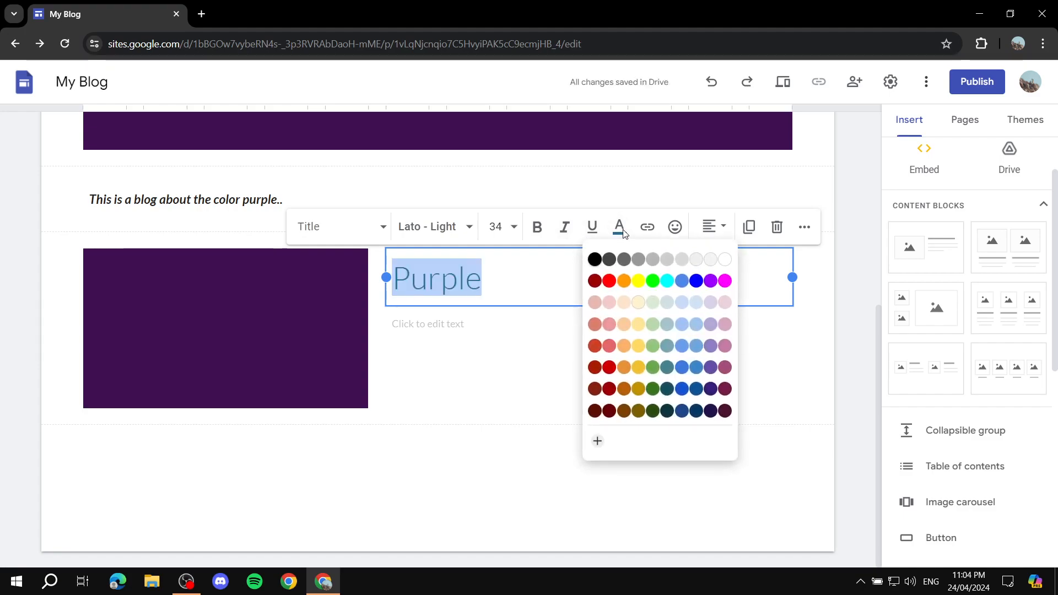
left_click(710, 370)
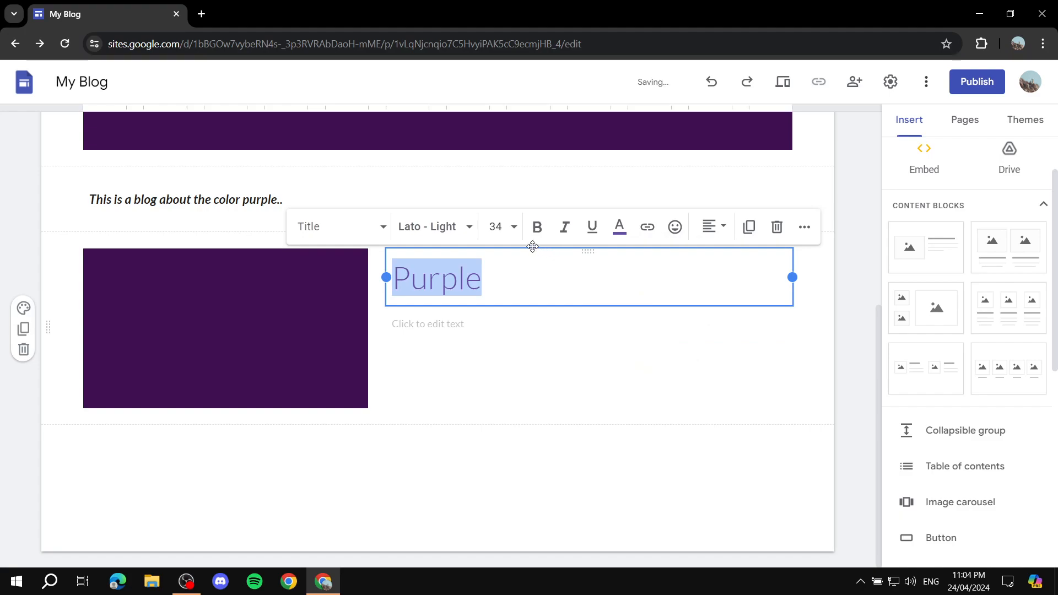
left_click(537, 226)
left_click(518, 353)
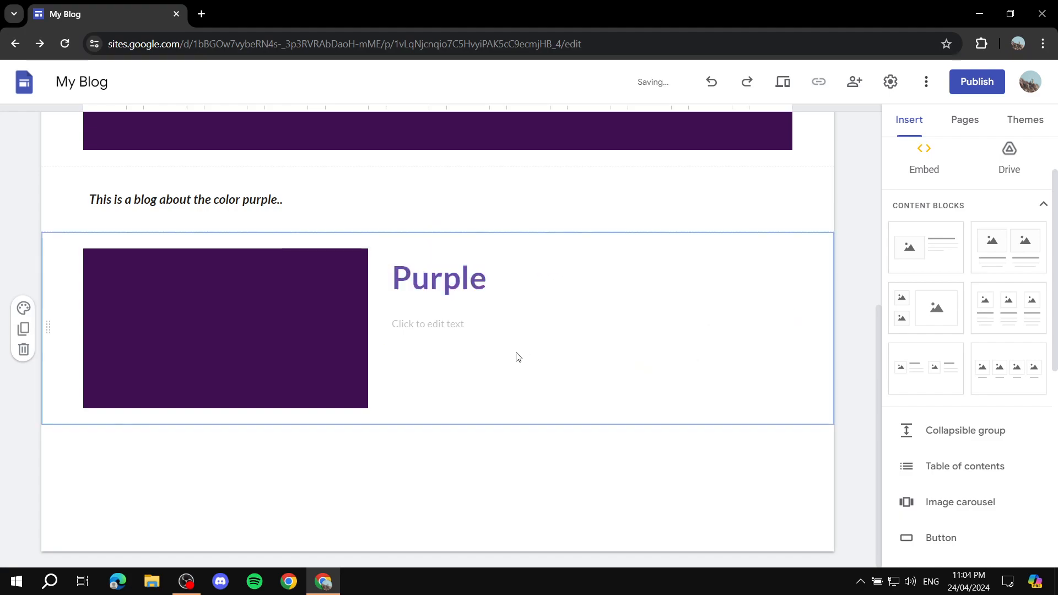
Look through the elements that can be inserted on the page, from content blocks down to Charts
left_click(502, 319)
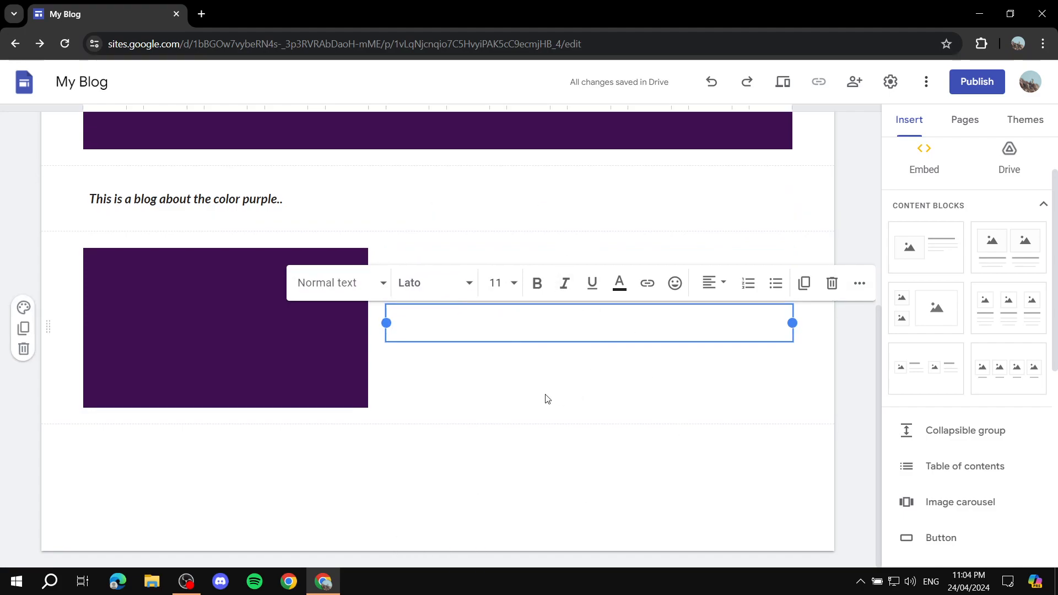
scroll(954, 342, "down", 5)
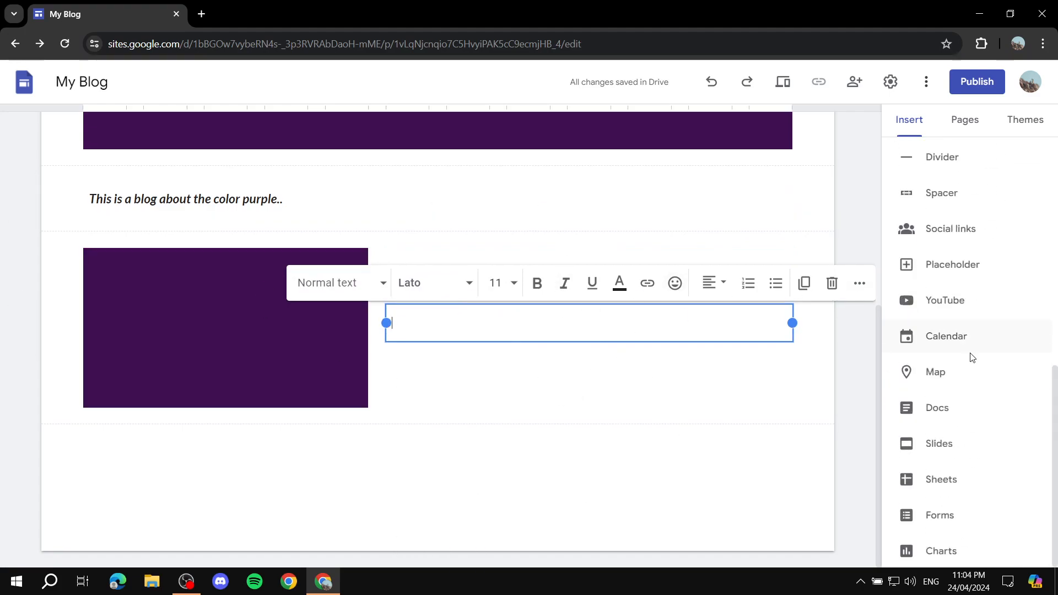
scroll(991, 448, "up", 8)
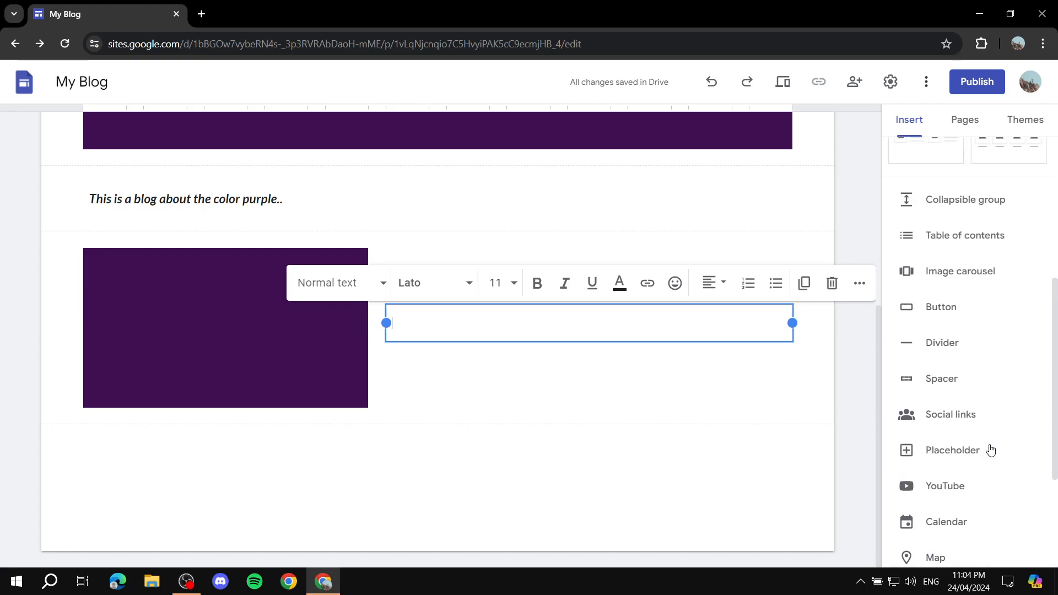
scroll(989, 356, "down", 5)
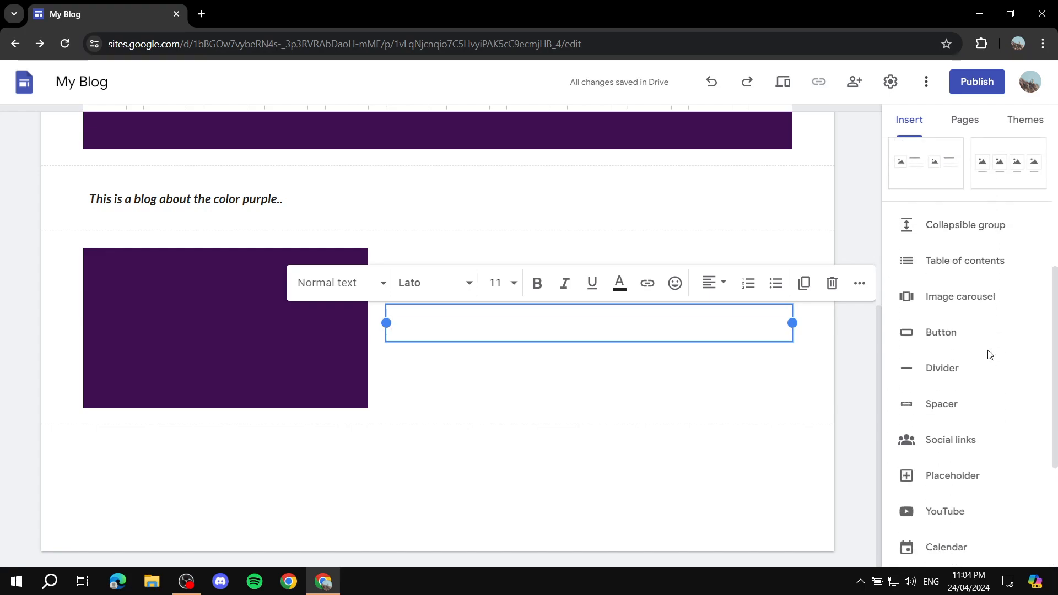
scroll(970, 307, "down", 1)
scroll(970, 307, "down", 3)
scroll(953, 275, "up", 9)
left_click(508, 421)
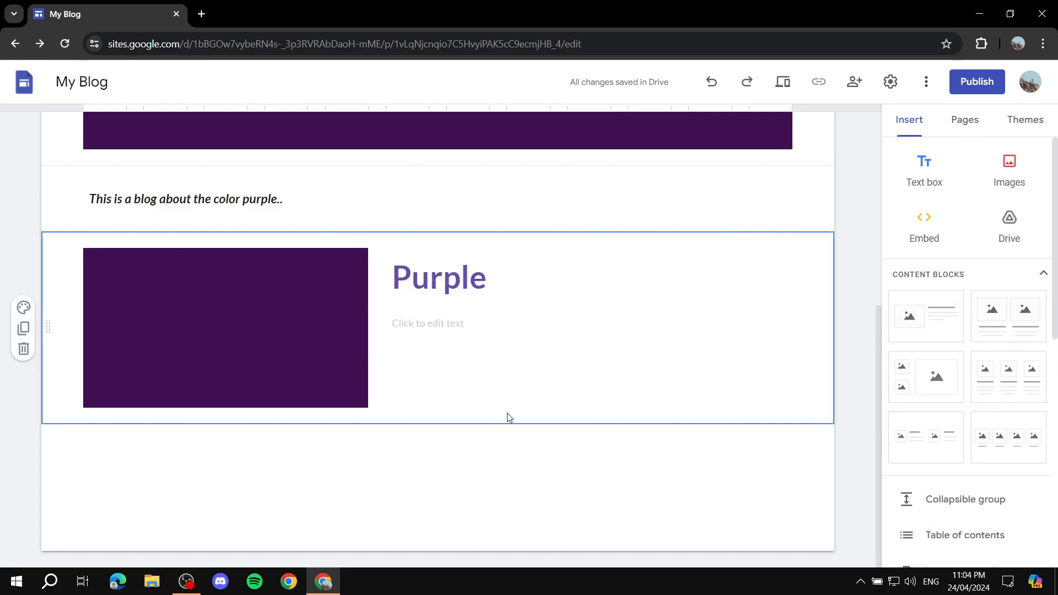
Look over the Purple page from the header to the image-and-text block
scroll(411, 286, "up", 6)
scroll(290, 281, "down", 6)
scroll(250, 218, "up", 6)
scroll(475, 347, "down", 6)
scroll(562, 297, "up", 6)
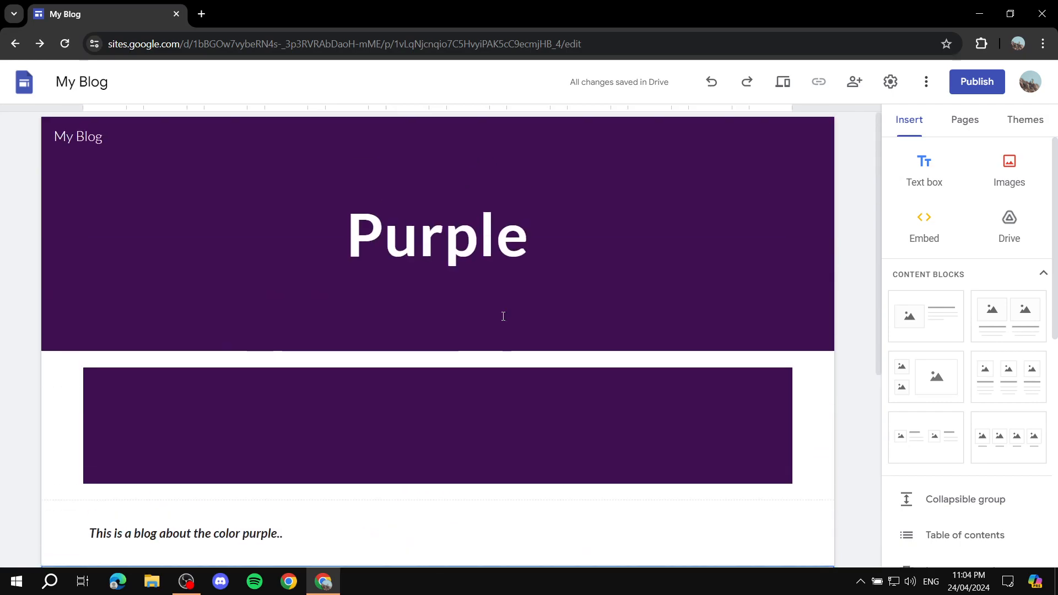
Create a new page named "Green"
left_click(962, 128)
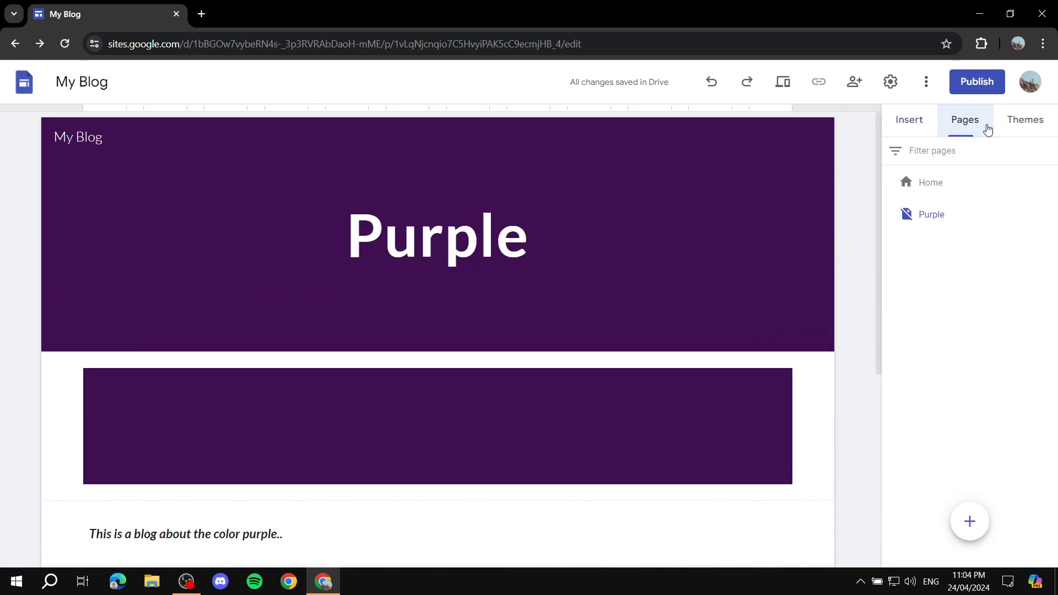
left_click(961, 515)
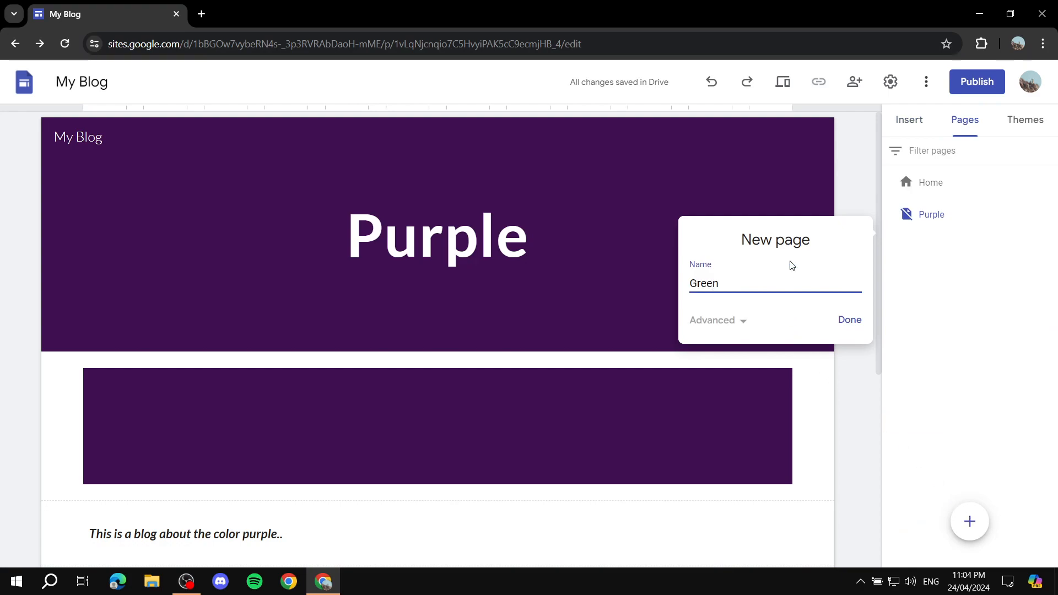
left_click(857, 328)
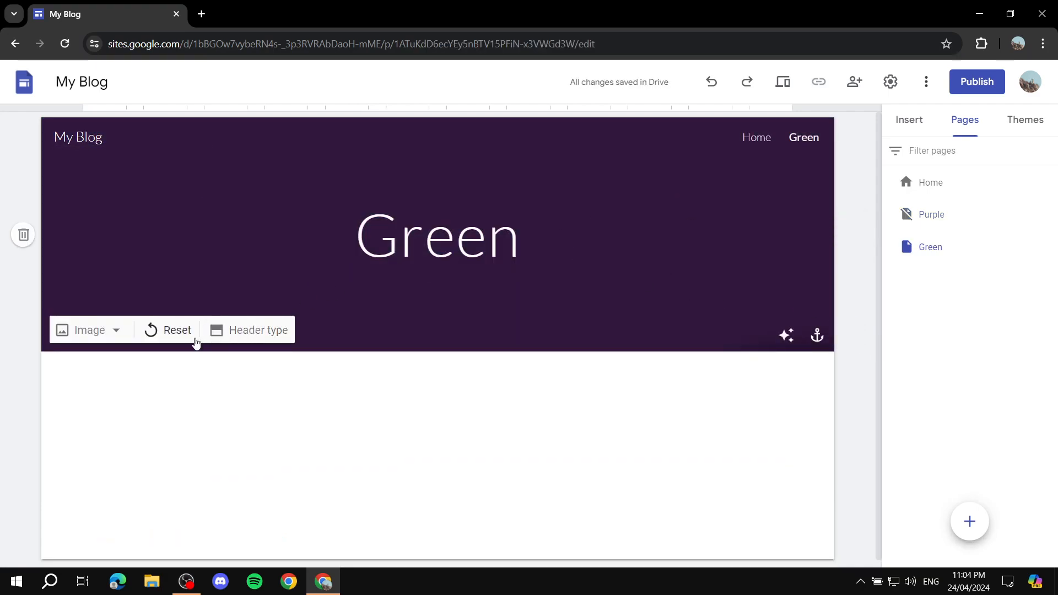
Replace the Green page's header background with an uploaded plain green image
left_click(70, 333)
left_click(87, 370)
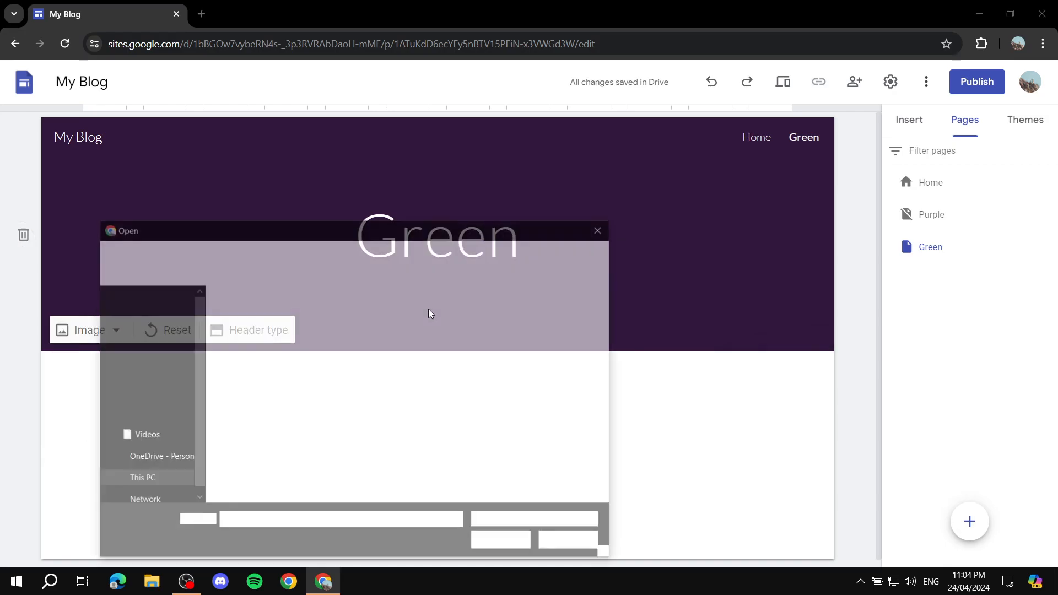
double_click(468, 334)
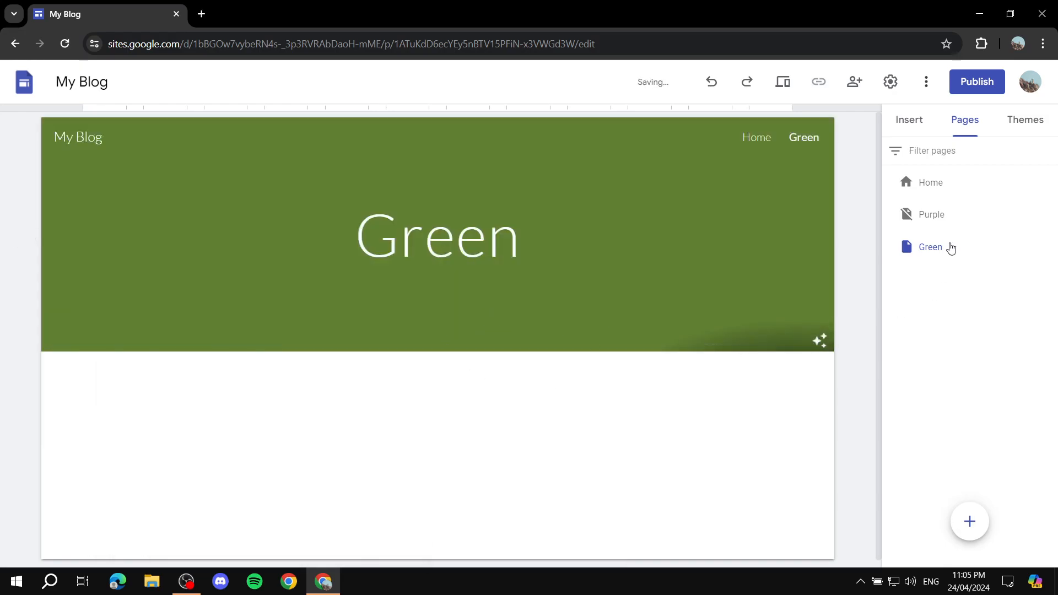
left_click(909, 119)
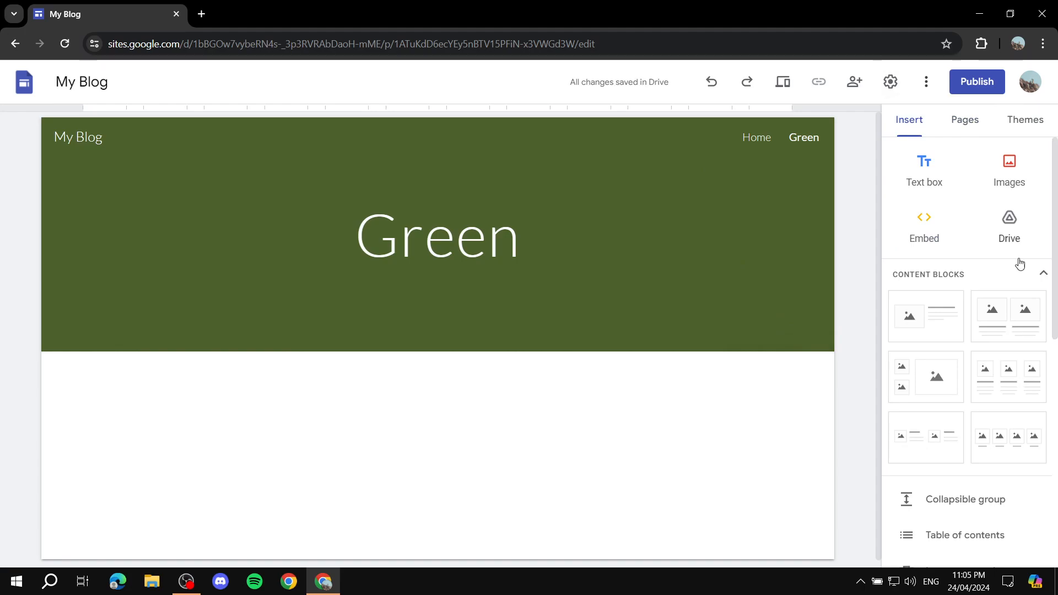
Make the "Green" title in the Green page's header bold
left_click(488, 237)
double_click(487, 237)
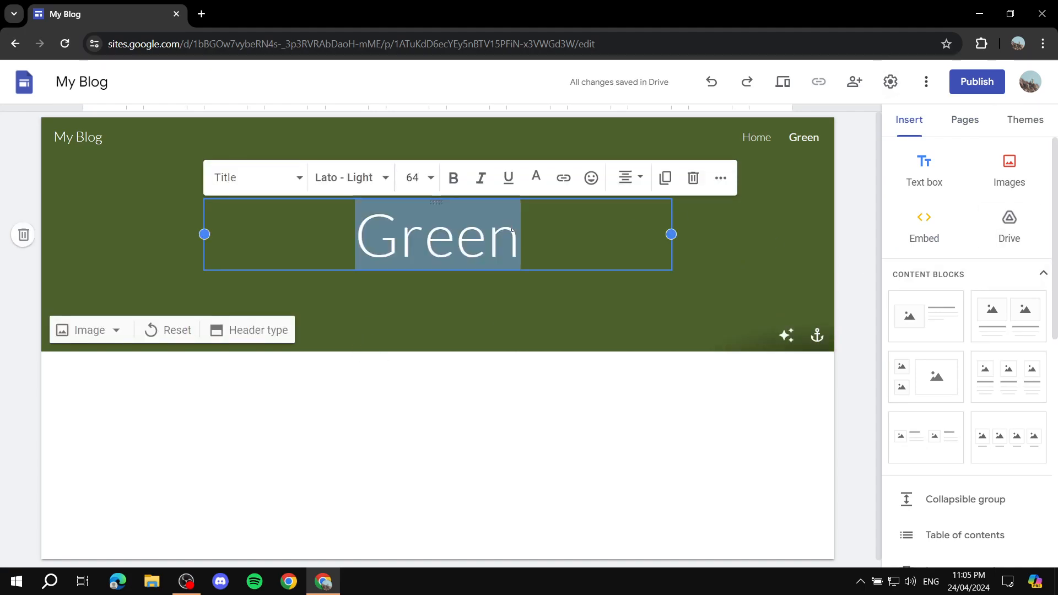
left_click(453, 177)
left_click(606, 292)
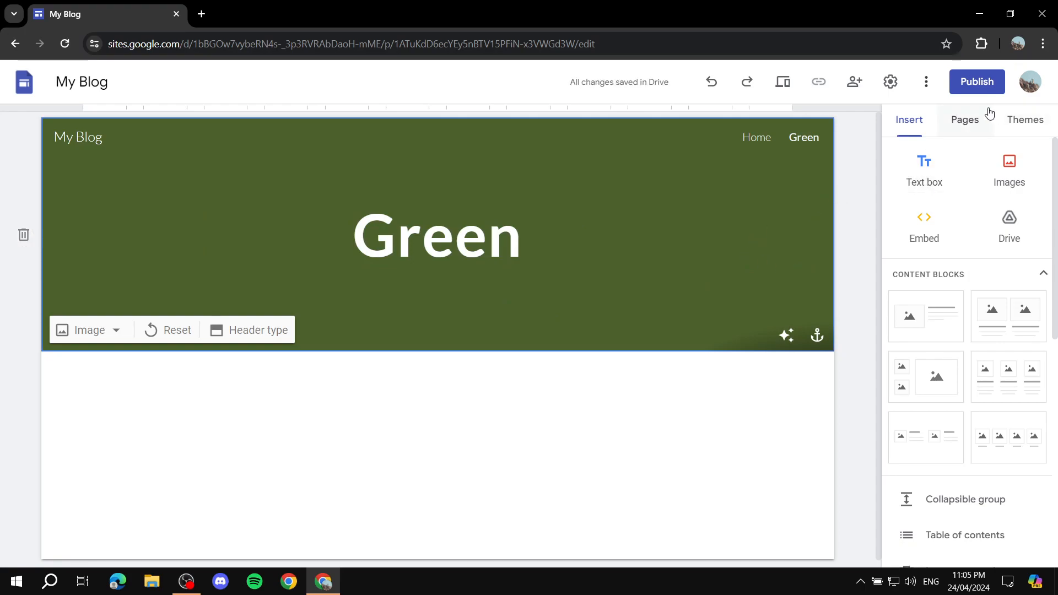
Hide the Green page from the site navigation
left_click(976, 125)
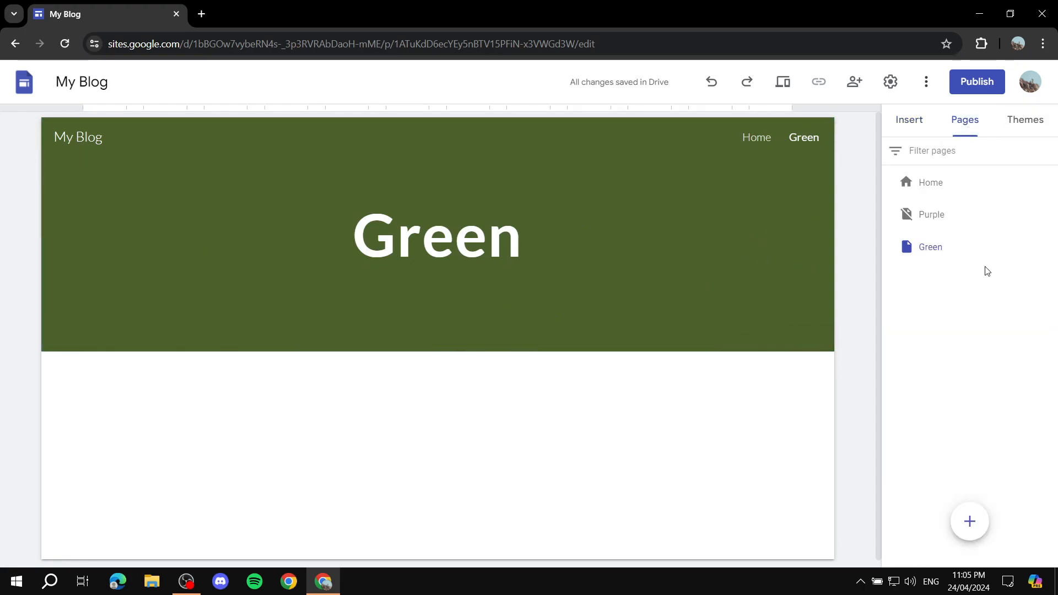
left_click(1048, 247)
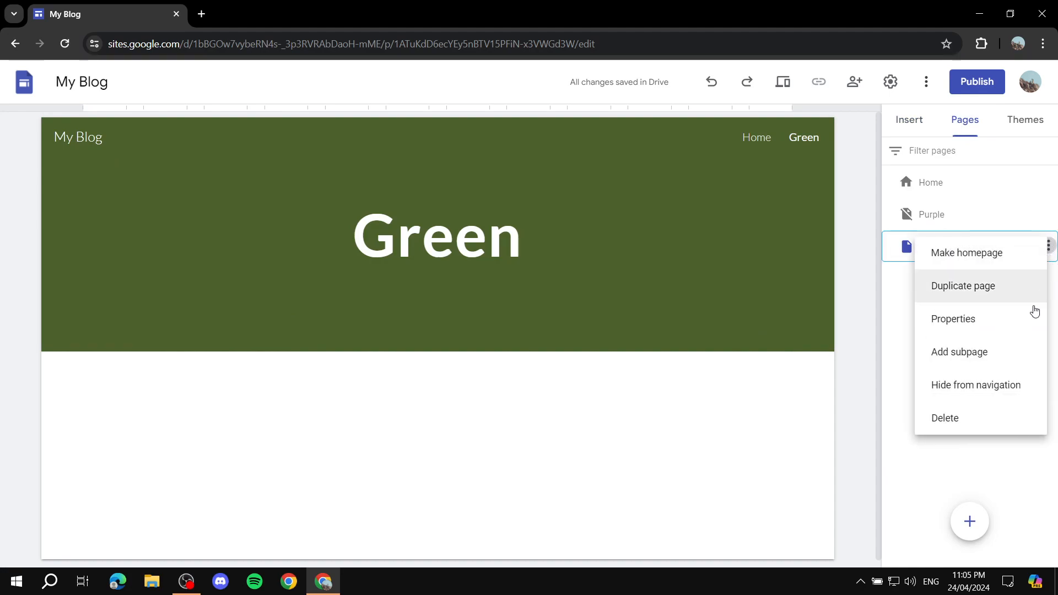
left_click(972, 391)
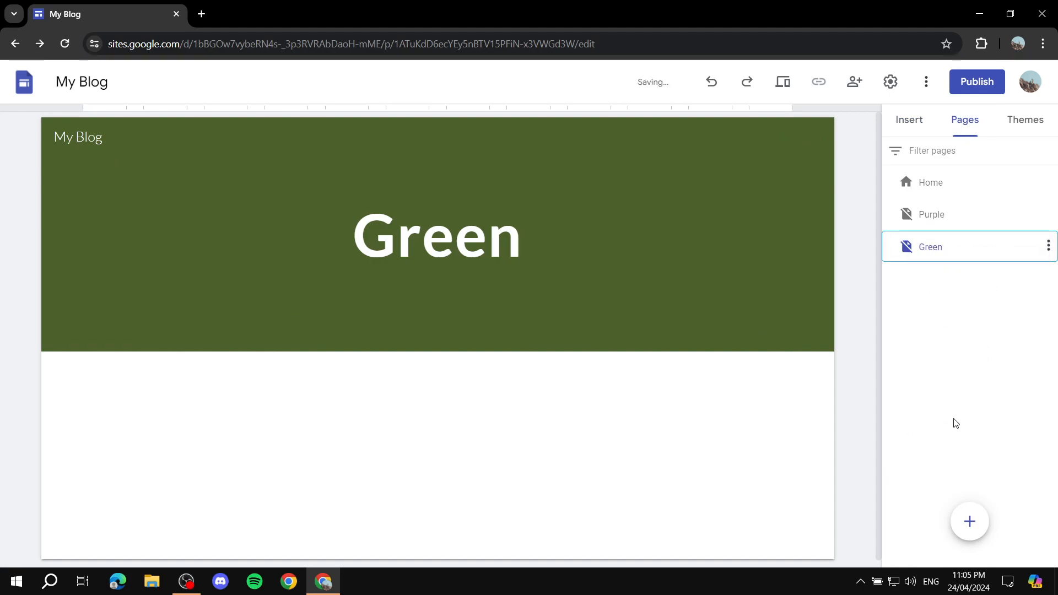
On the Home page, link the "Purple" heading below the purple image to the site's Purple page
left_click(910, 124)
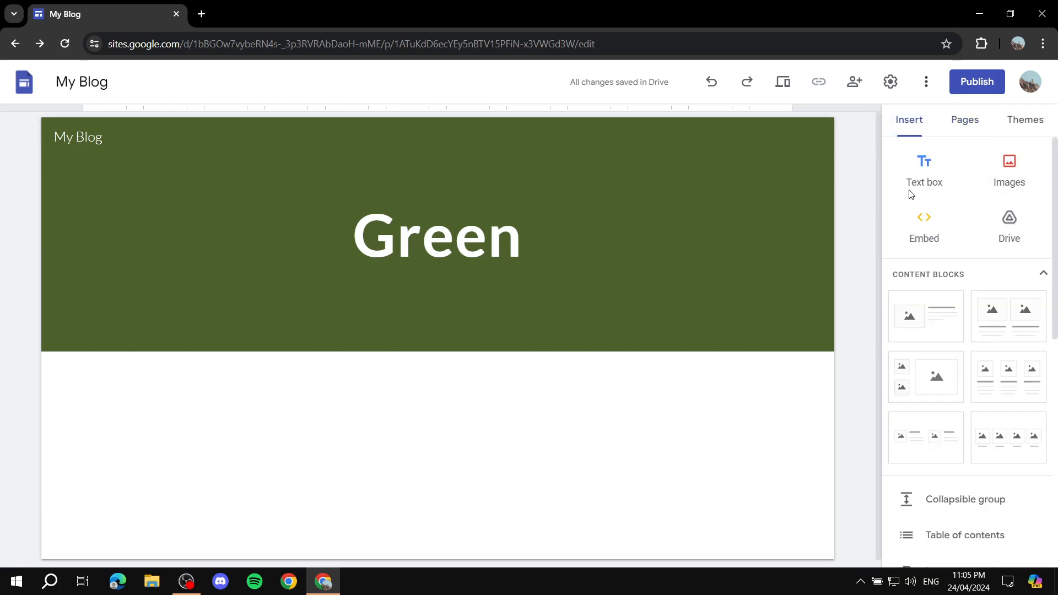
left_click(978, 122)
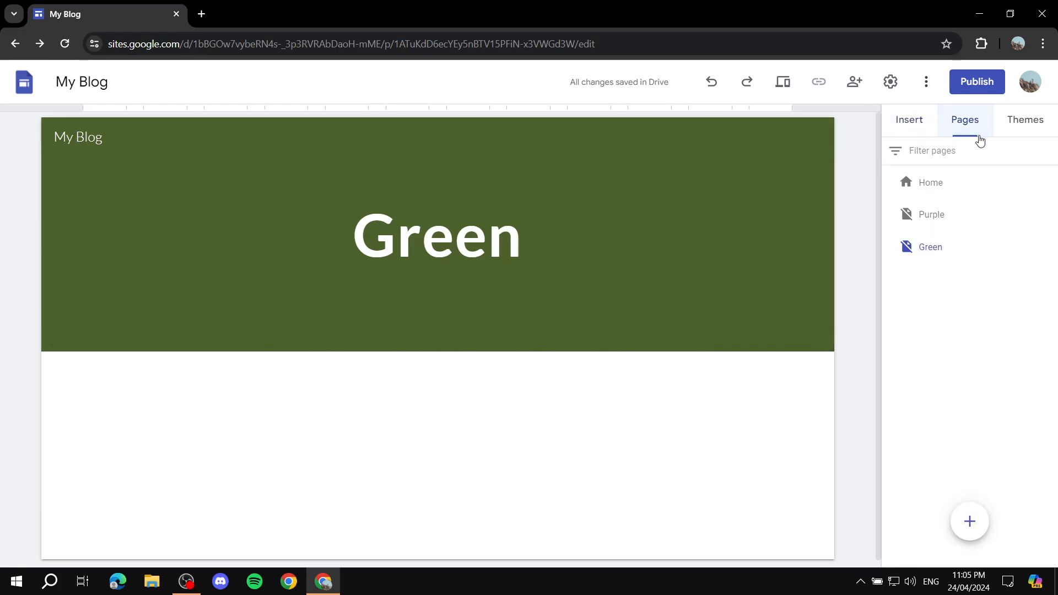
left_click(941, 184)
scroll(626, 250, "down", 4)
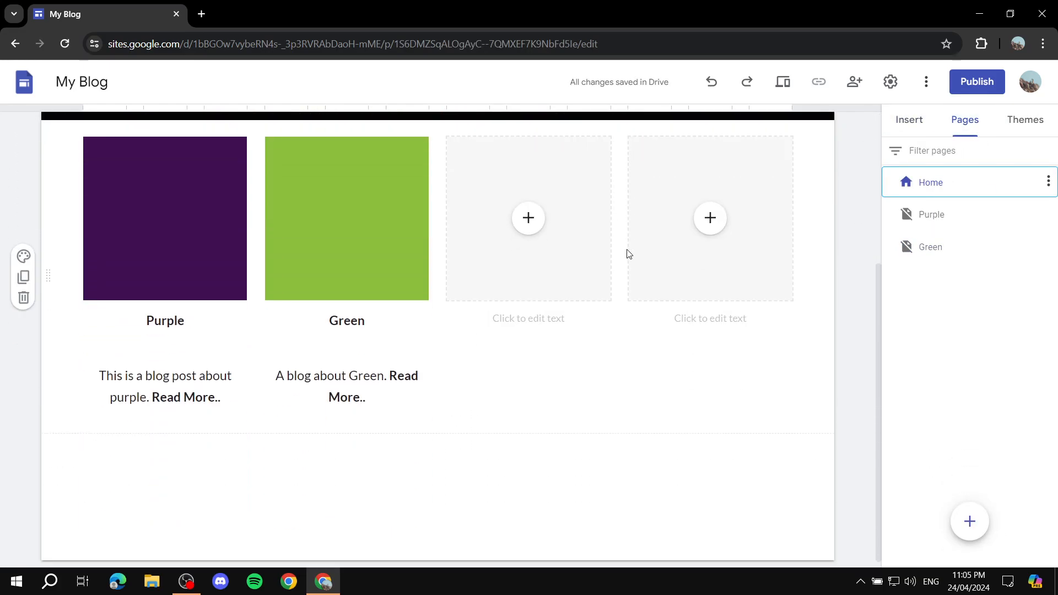
left_click(344, 334)
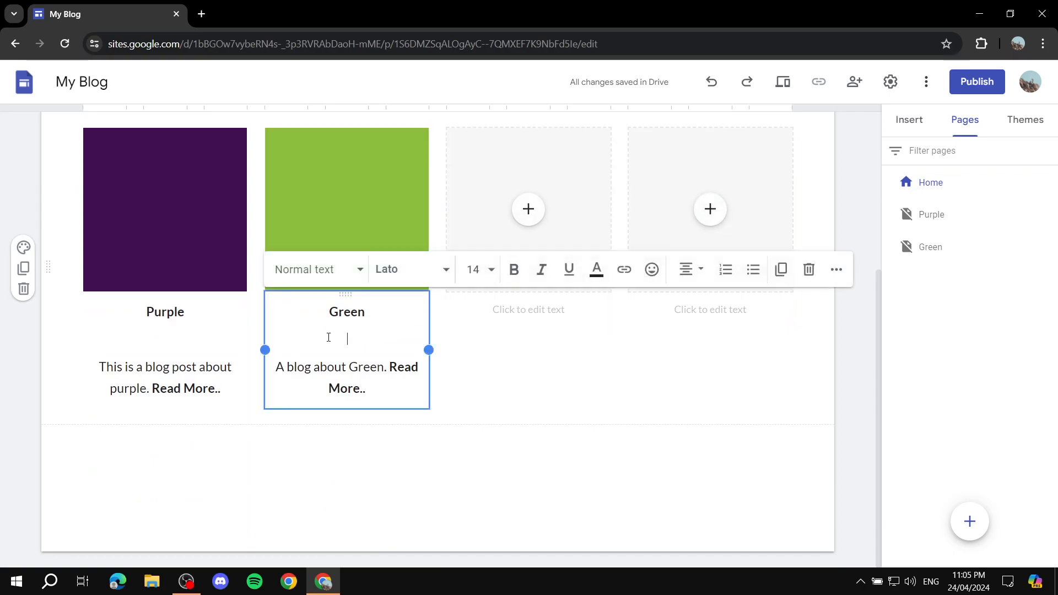
left_click(185, 315)
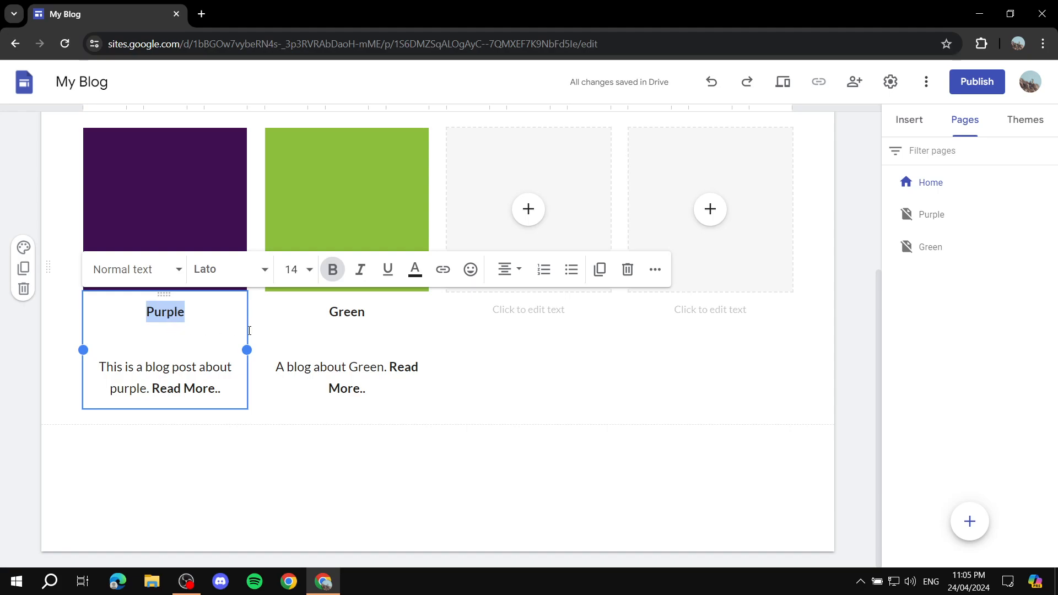
left_click(441, 274)
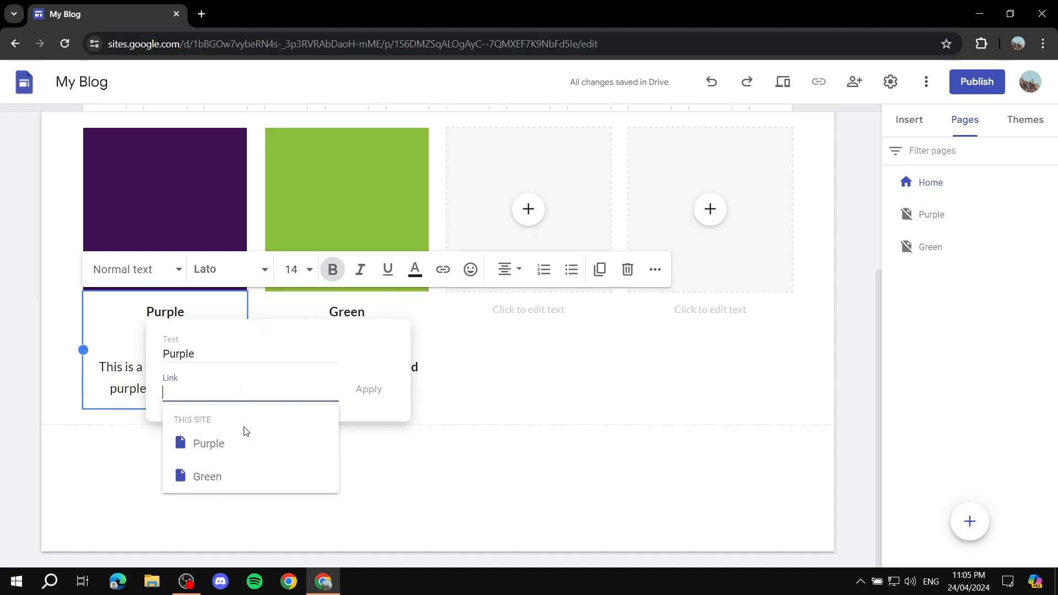
left_click(209, 447)
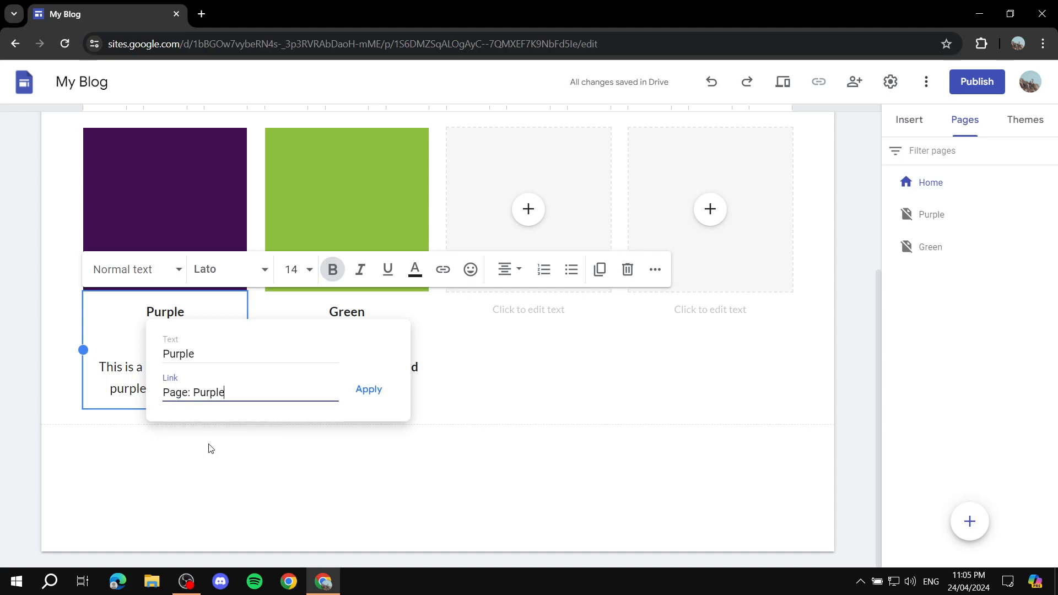
left_click(375, 390)
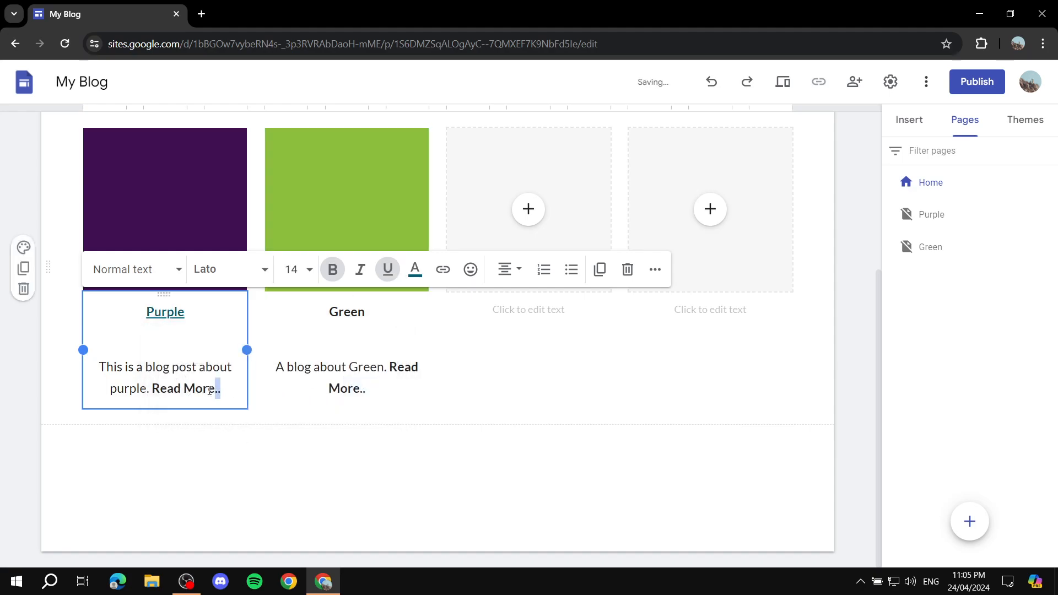
Link the "Read More.." text in the purple caption to the Purple page
left_click_drag(215, 390, 150, 389)
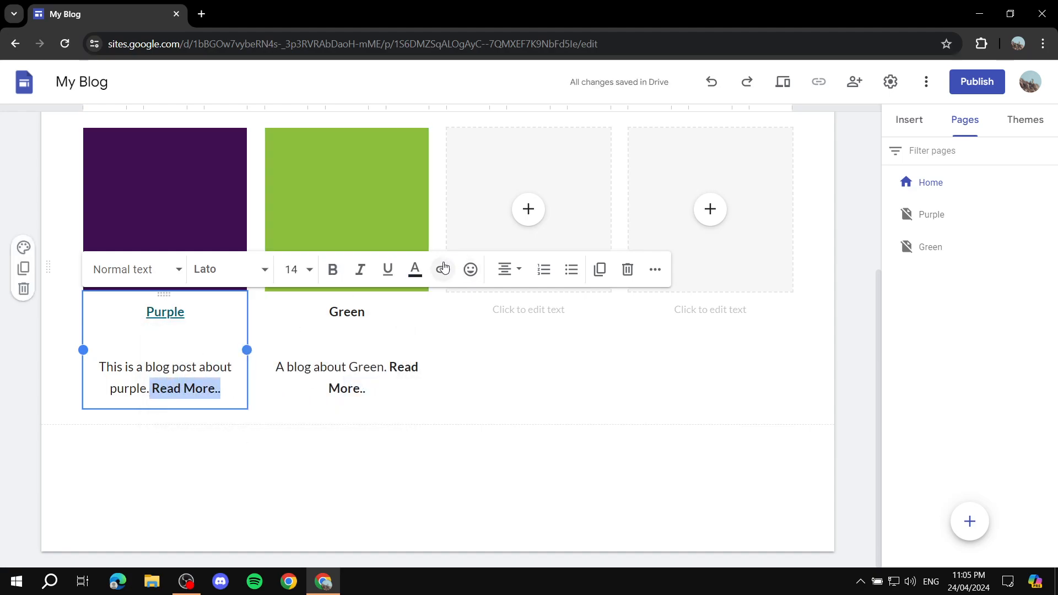
key("ctrl+b")
left_click_drag(220, 390, 167, 388)
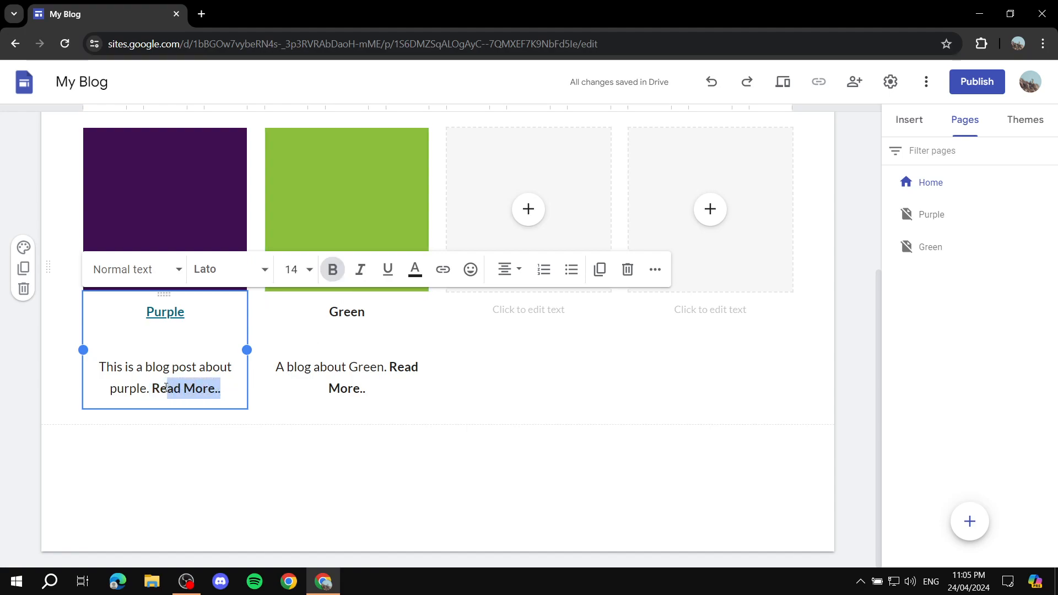
left_click(443, 269)
left_click(331, 402)
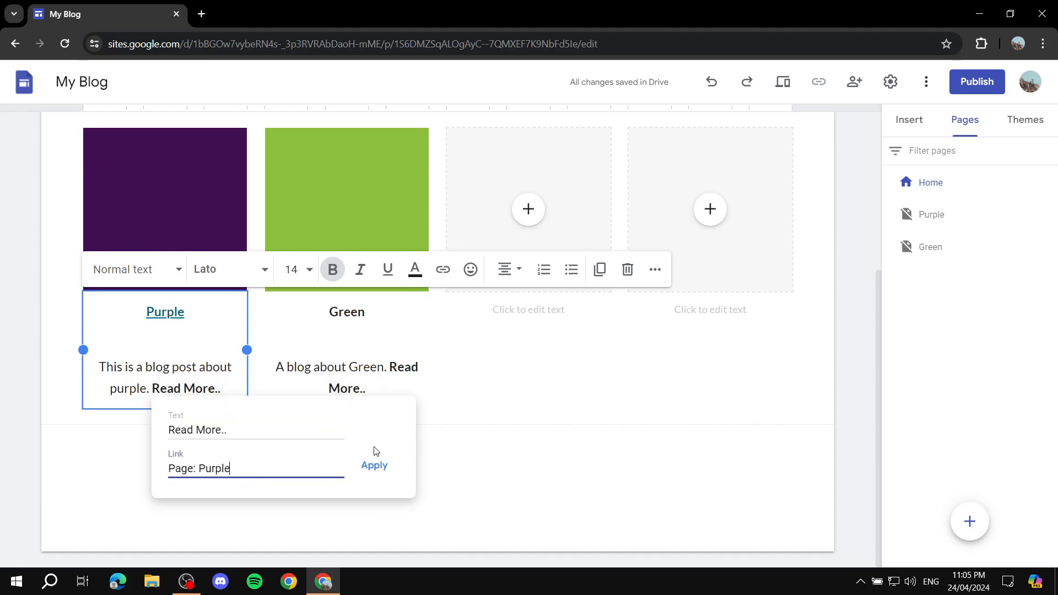
left_click(374, 466)
Link the "Green" heading below the green image to the site's Green page
left_click_drag(308, 316, 357, 314)
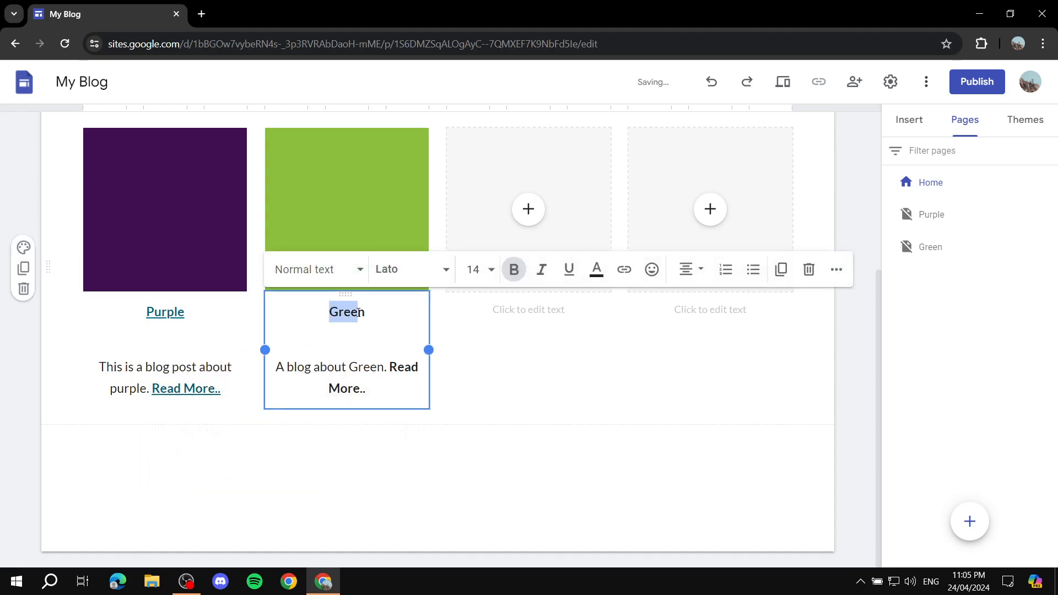
left_click(623, 270)
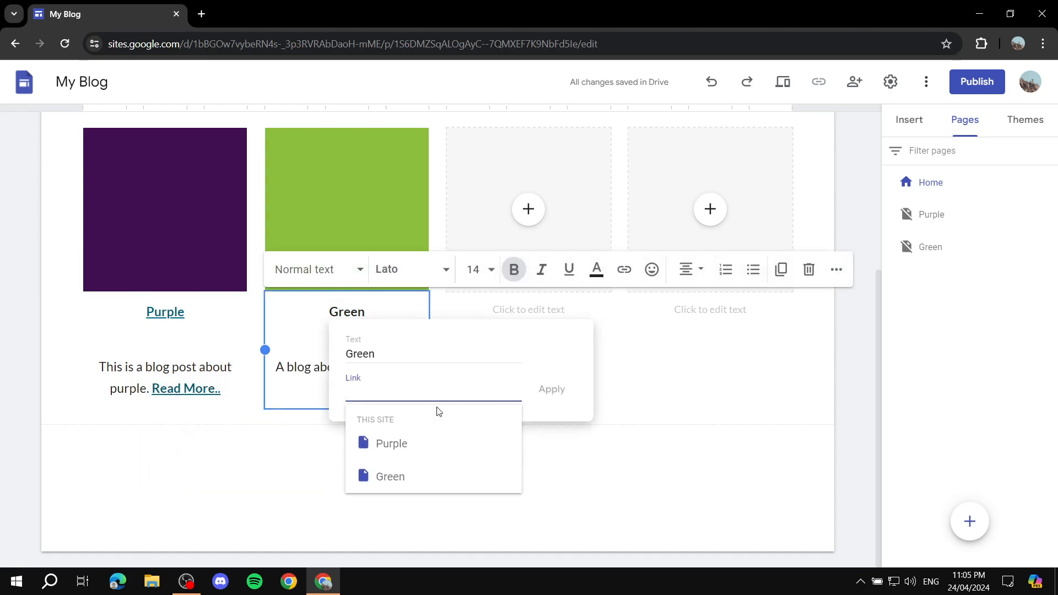
left_click(395, 477)
left_click(551, 389)
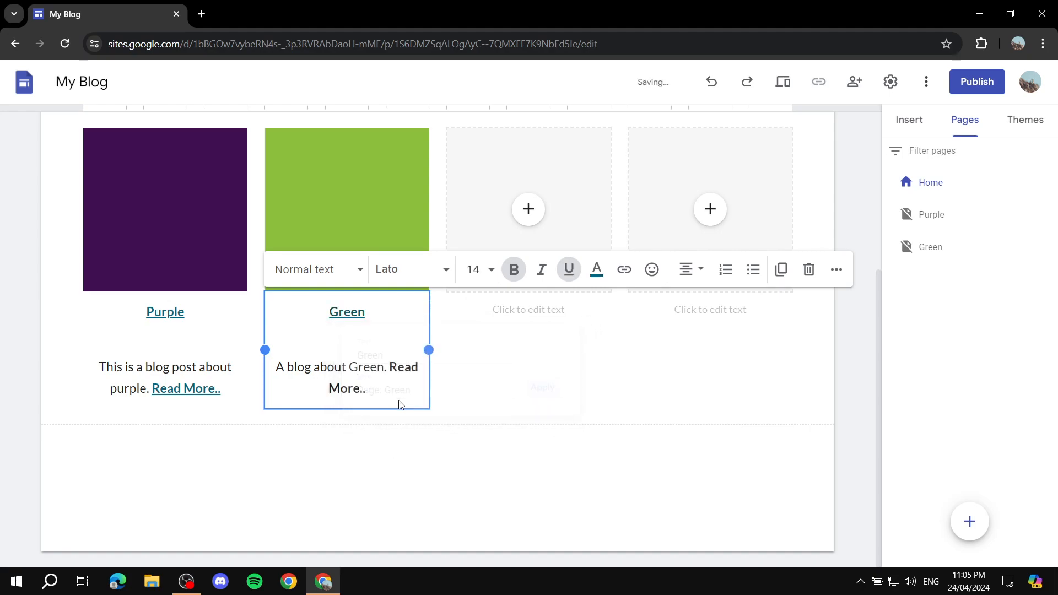
Link the "Read More.." text in the green caption to the Green page
left_click_drag(390, 362, 405, 381)
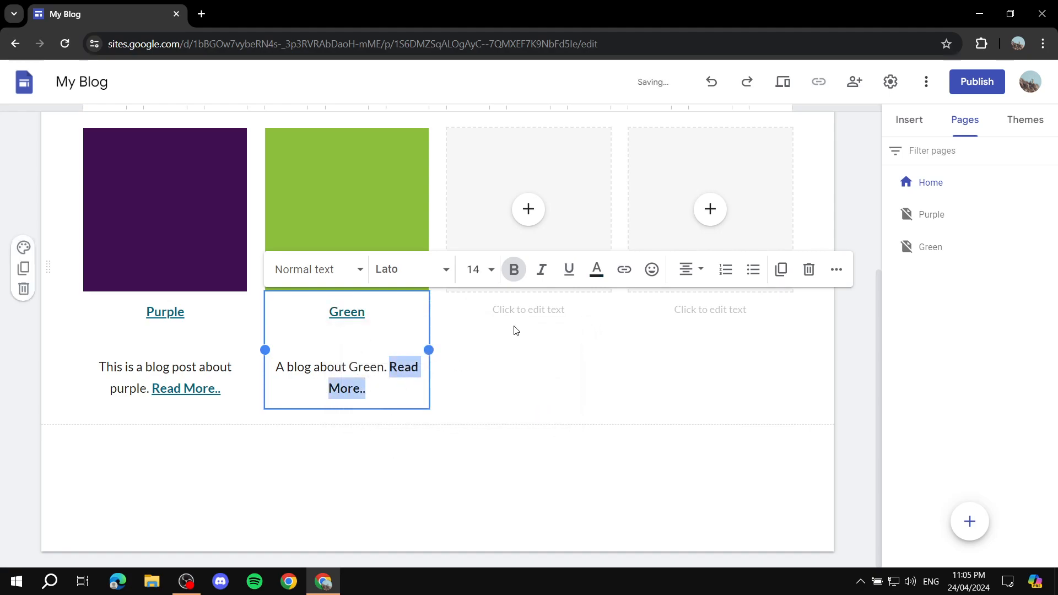
left_click(625, 270)
left_click(468, 433)
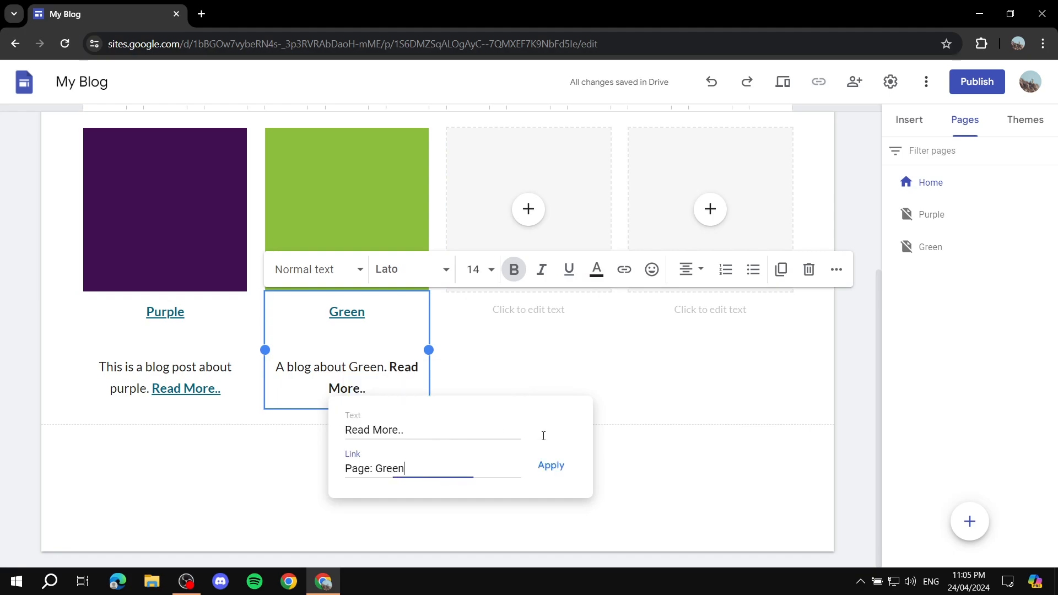
left_click(551, 467)
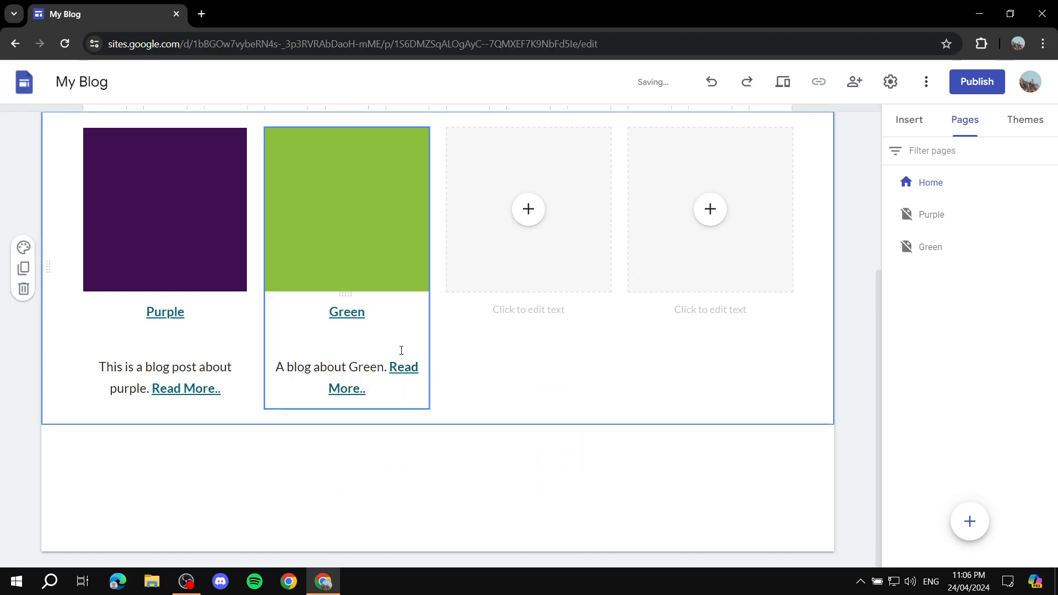
Test the "Green" heading's link by opening its target page, and close the opened tab
left_click(352, 311)
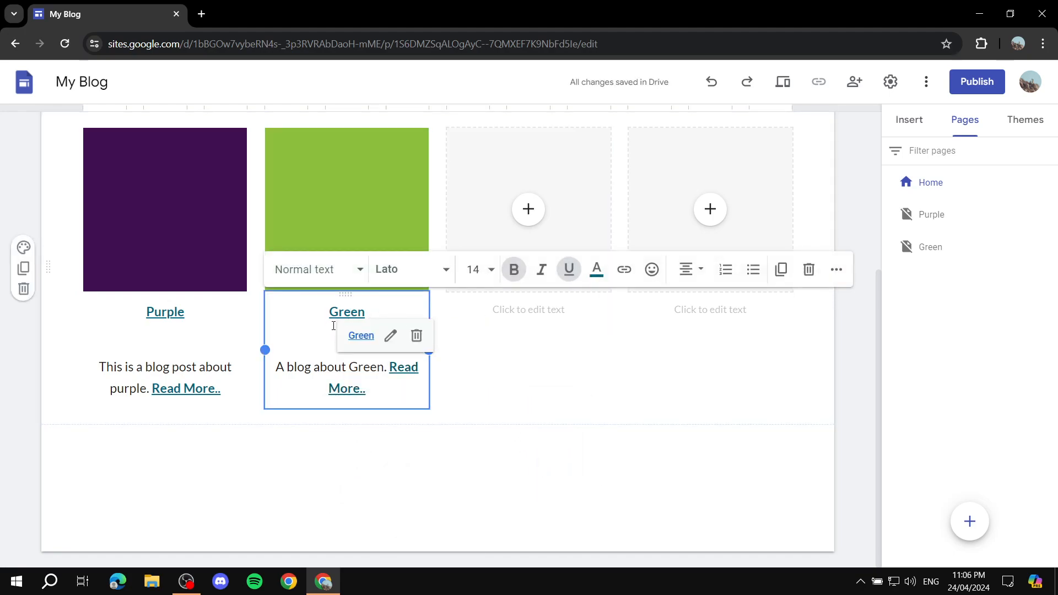
left_click(361, 335)
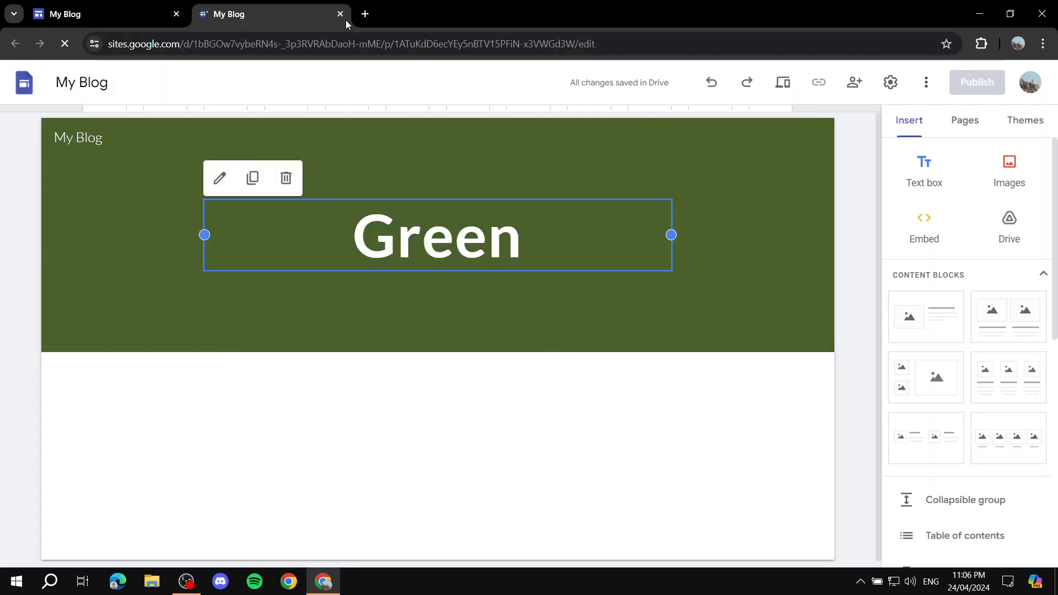
left_click(340, 14)
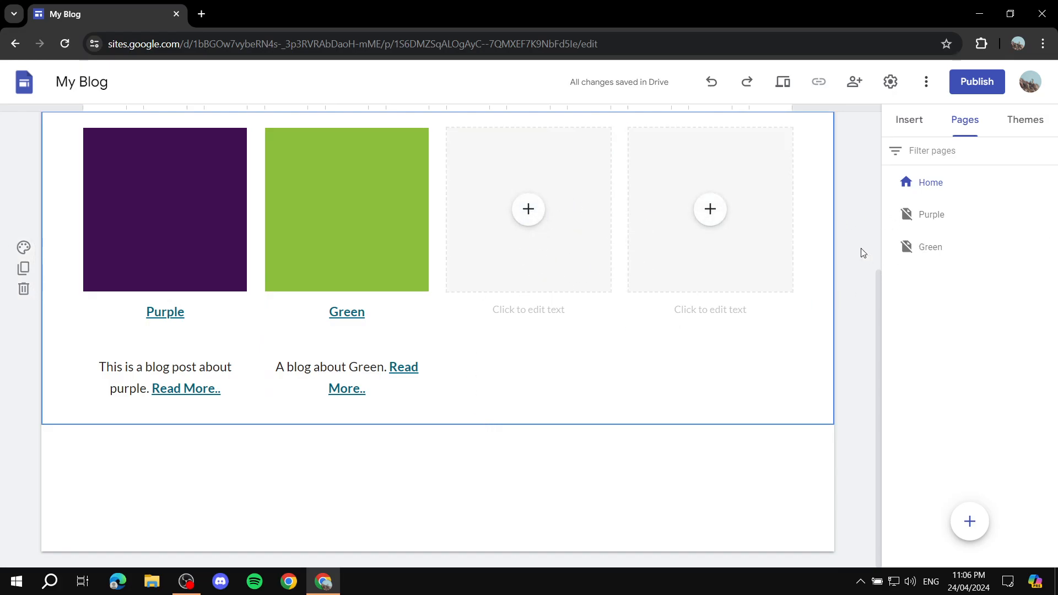
Create a new page named "Contact Us"
scroll(841, 227, "up", 5)
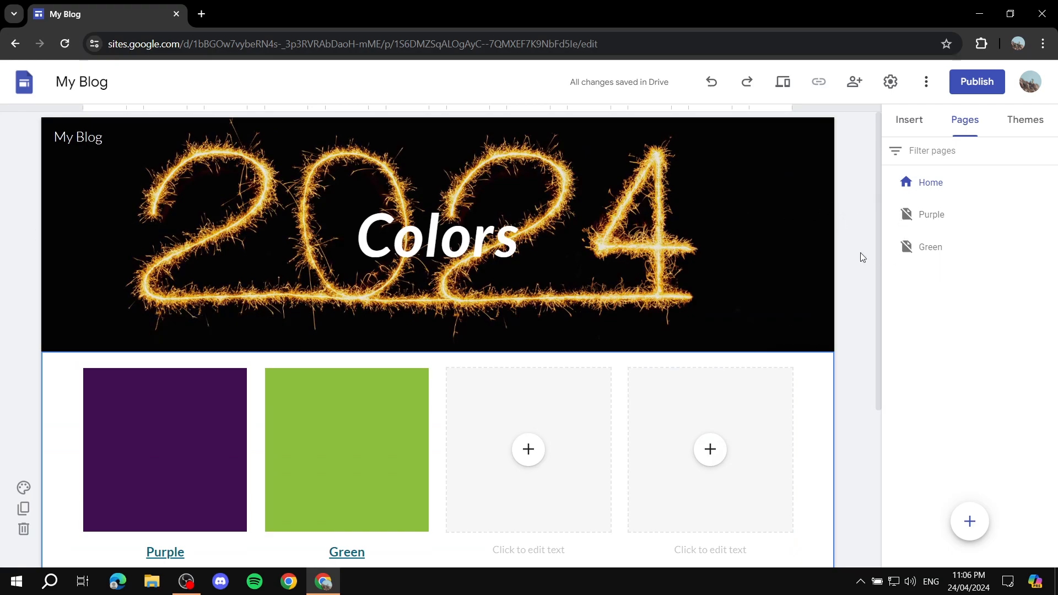
scroll(572, 248, "down", 5)
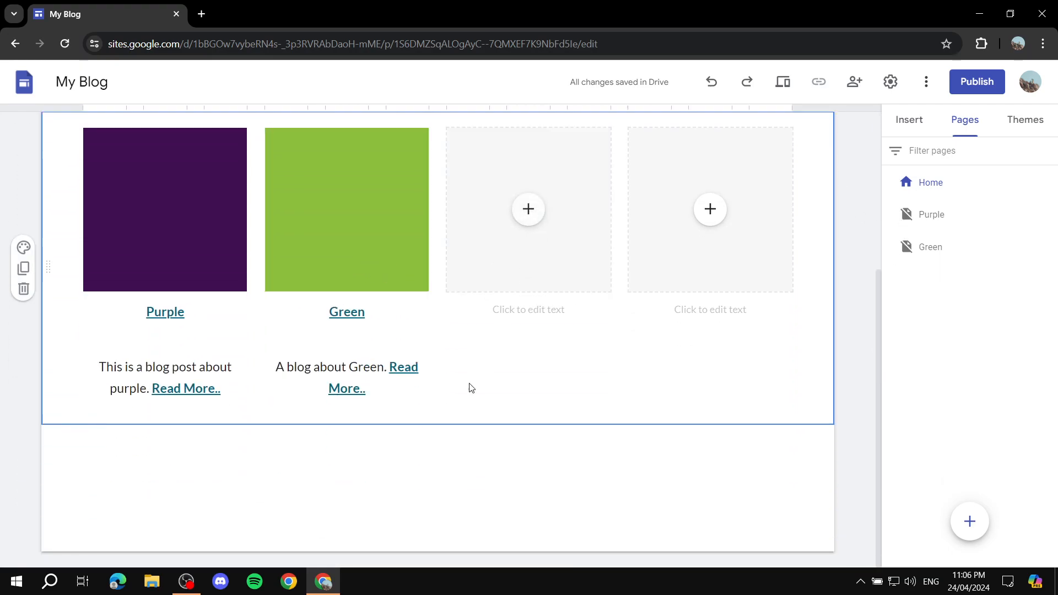
scroll(585, 359, "up", 5)
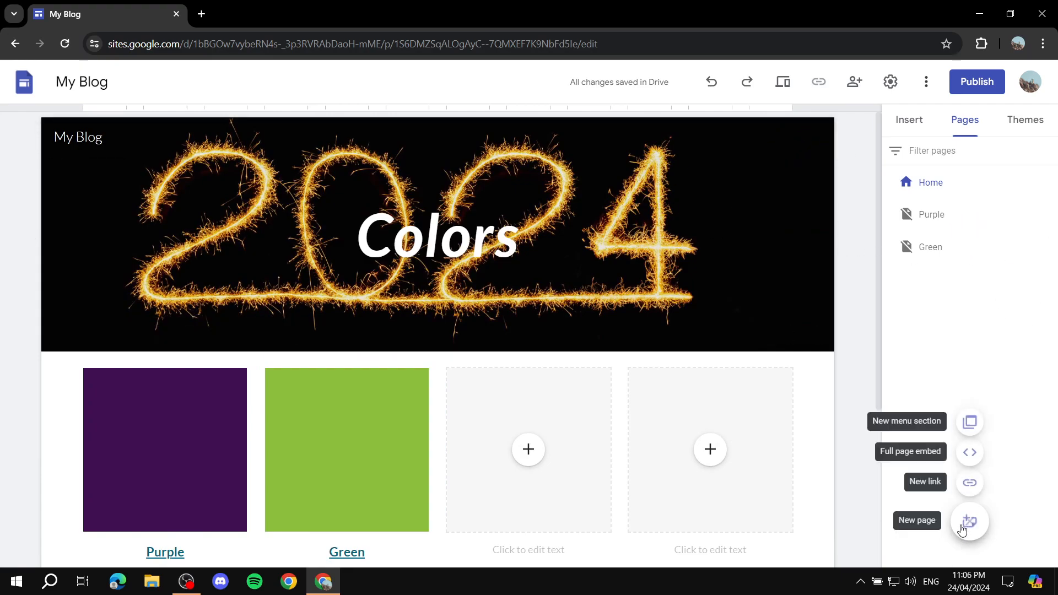
left_click(970, 521)
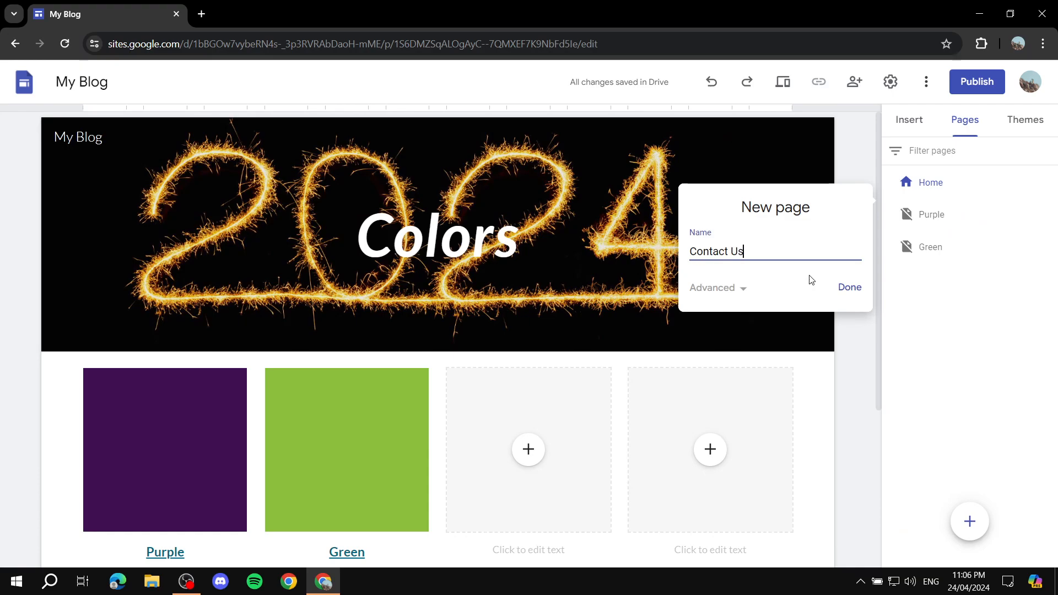
left_click(859, 290)
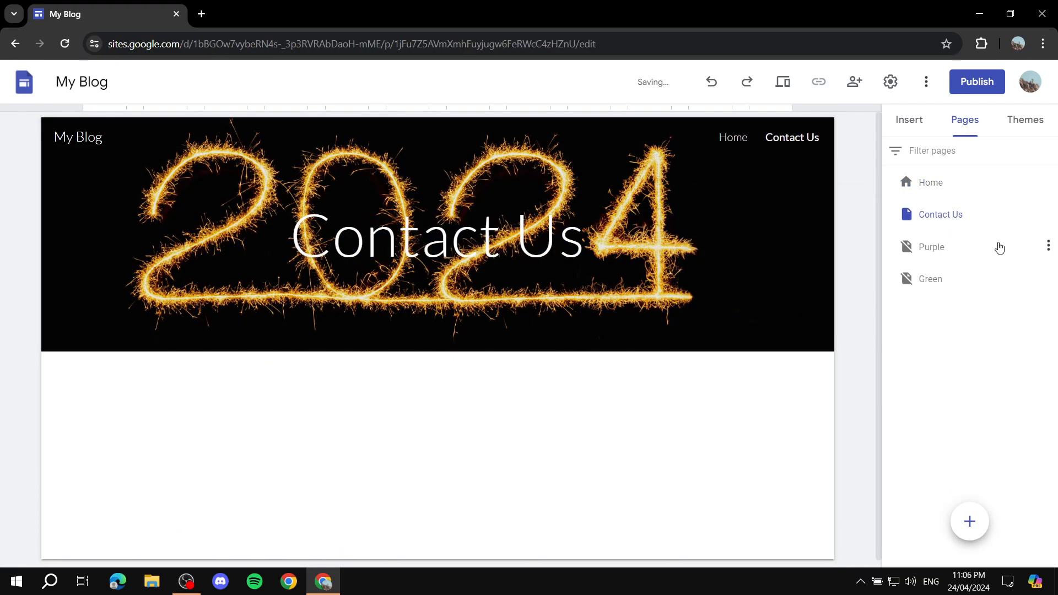
Check the site navigation by switching between Home and Contact Us, and look over the Home page's header and color previews
left_click(737, 137)
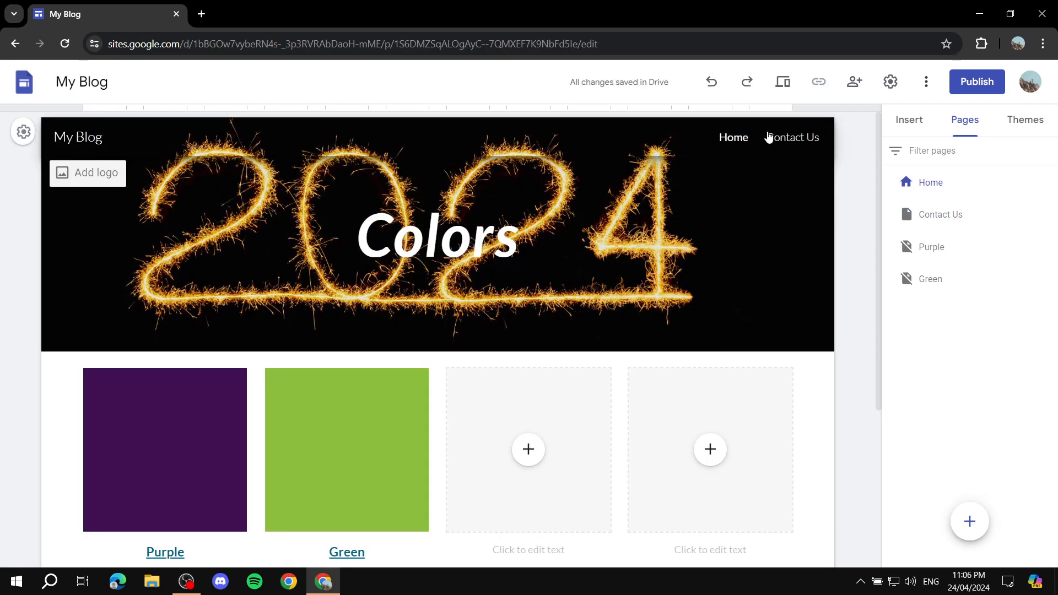
left_click(770, 137)
left_click(743, 142)
left_click(792, 136)
left_click(688, 227)
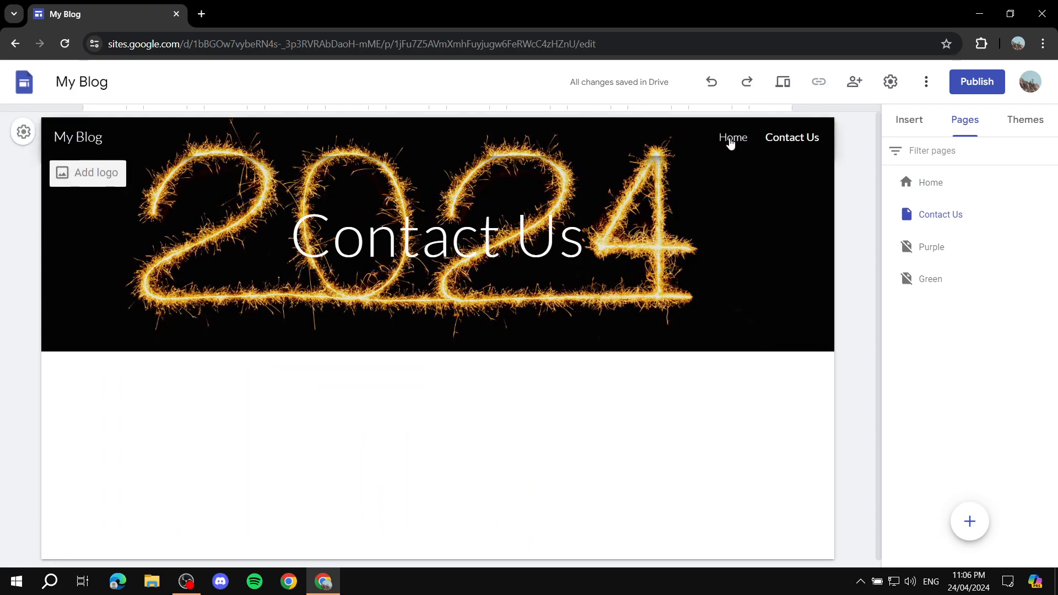
left_click(732, 138)
scroll(562, 296, "down", 4)
scroll(563, 296, "up", 4)
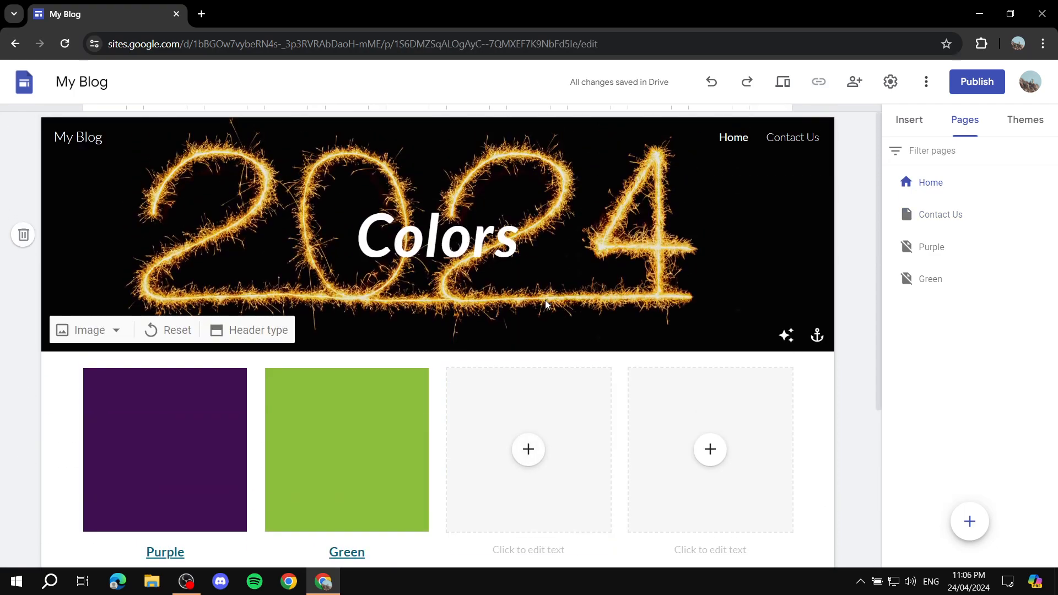
scroll(520, 270, "down", 4)
scroll(519, 270, "up", 4)
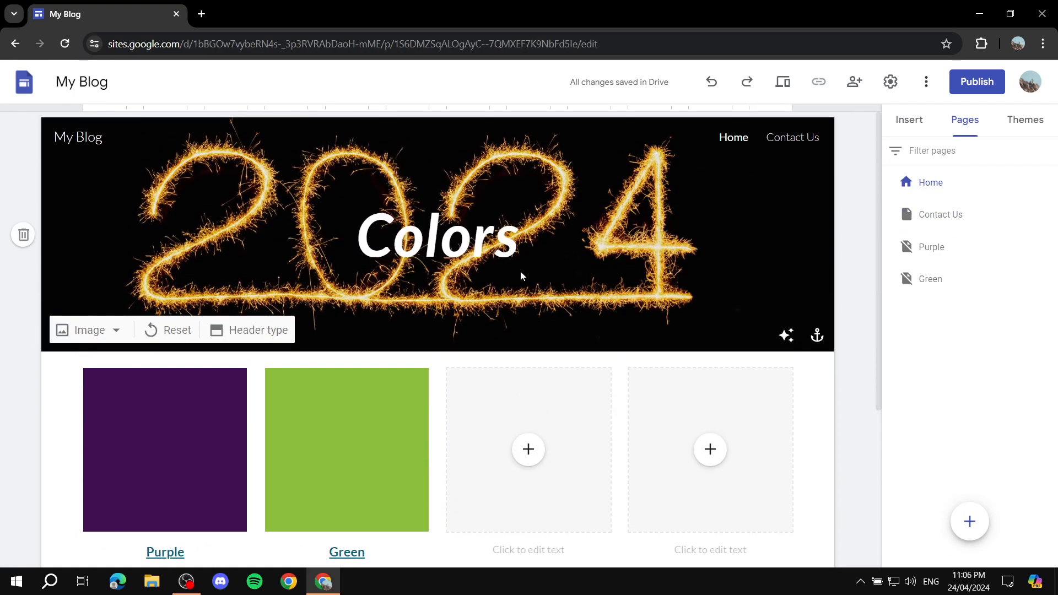